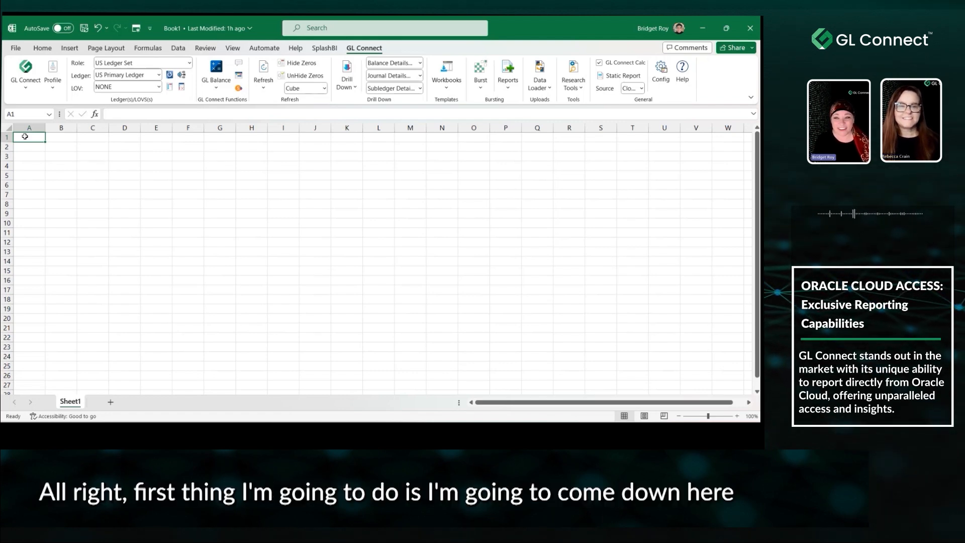
# Enter the title "Operating Expense by Company" in A1 and insert the company value T (TOTAL) from the Company list of values in A2.
pyautogui.write('Operating Expense by Company')
pyautogui.press('Return')
pyautogui.click(158, 87)
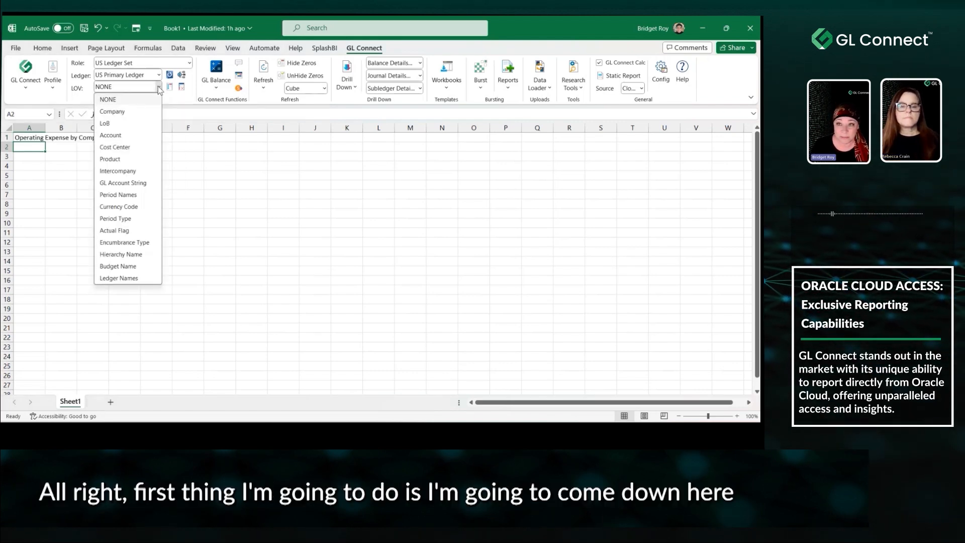
pyautogui.click(121, 111)
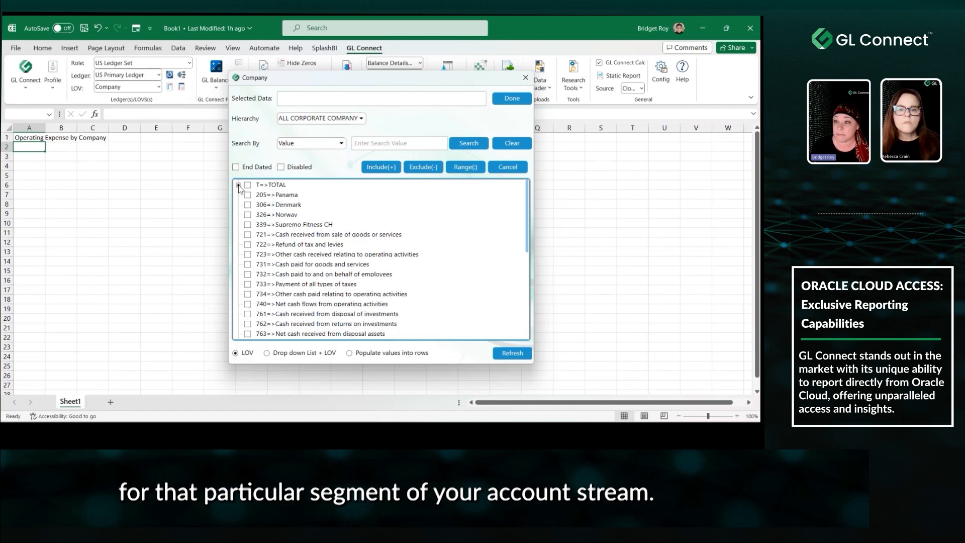
pyautogui.click(239, 185)
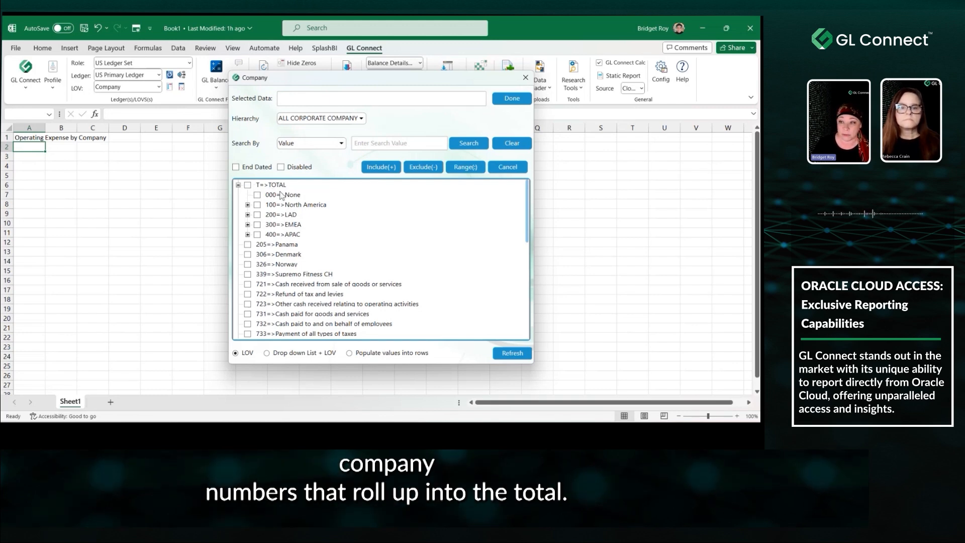
pyautogui.click(253, 186)
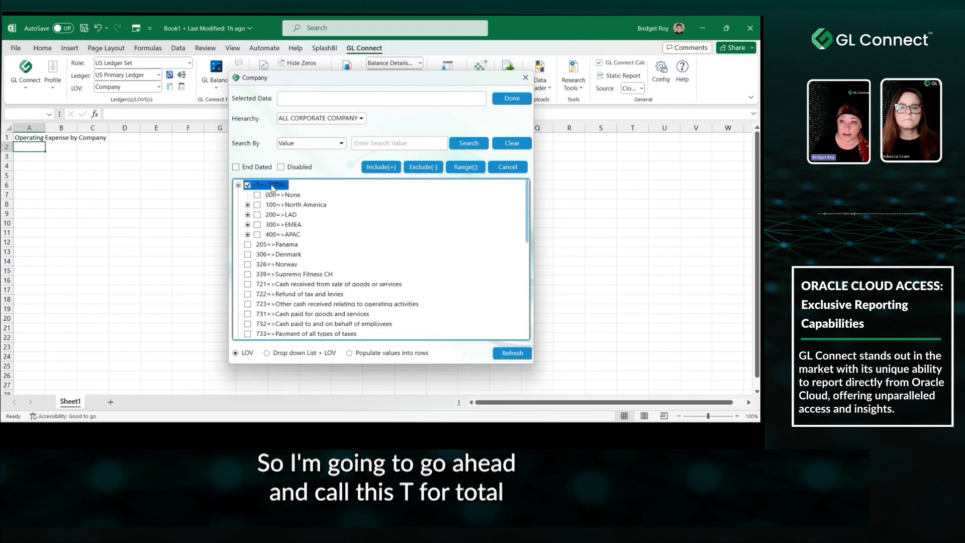
pyautogui.click(512, 99)
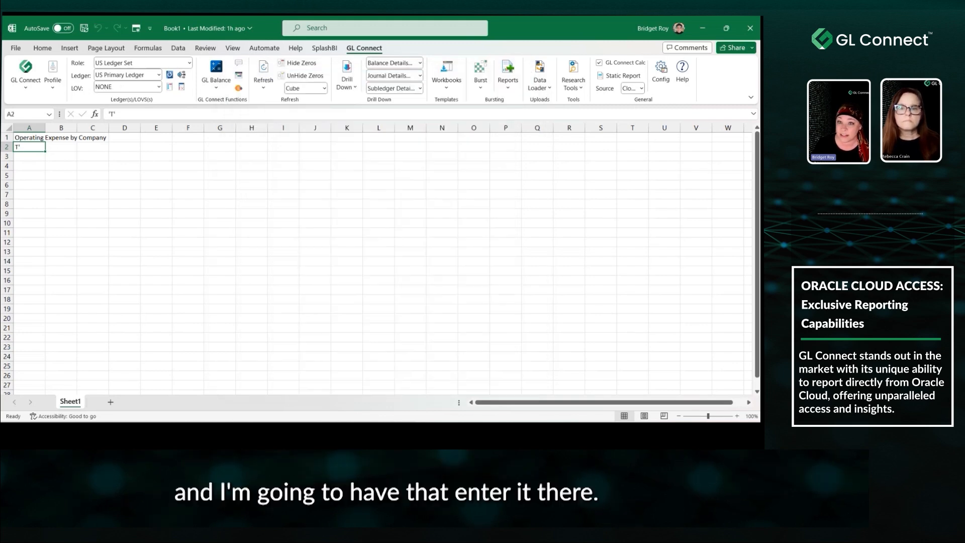
# Add a Segment Description function in B2 for the Company field, using cell A2 as the company reference.
pyautogui.click(58, 146)
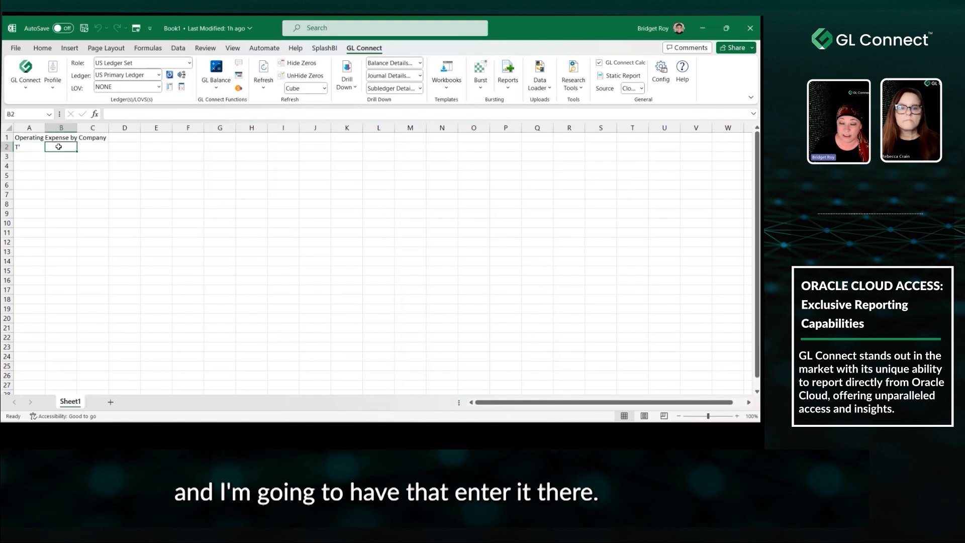
pyautogui.click(240, 67)
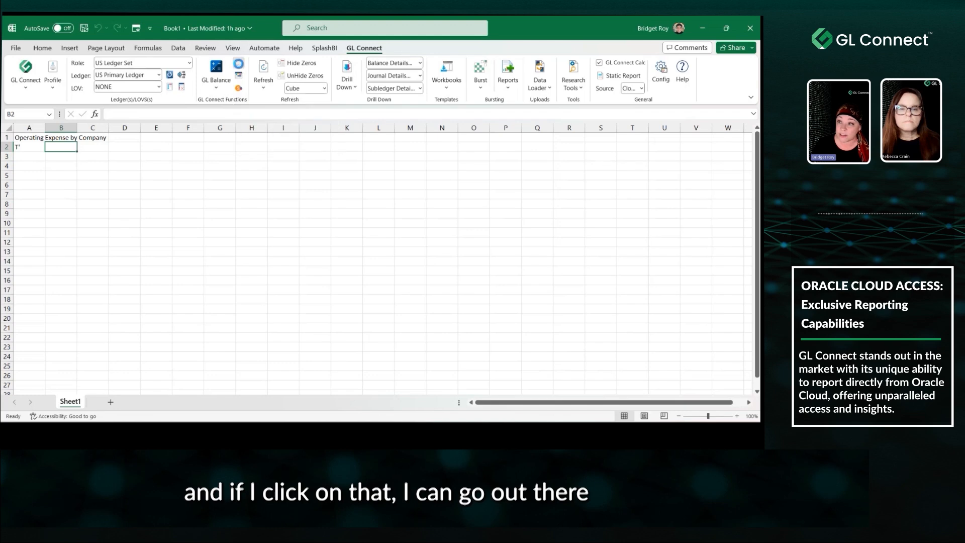
pyautogui.click(457, 203)
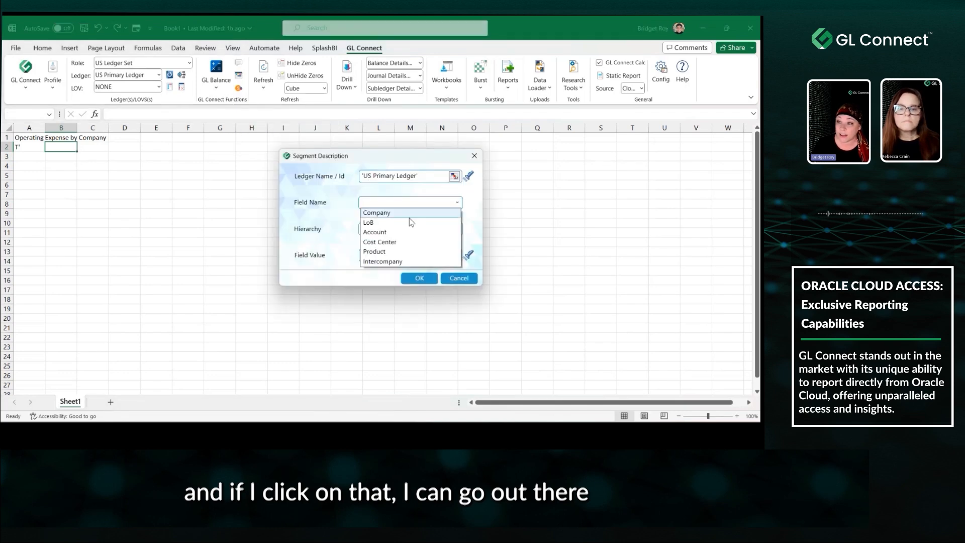
pyautogui.click(386, 214)
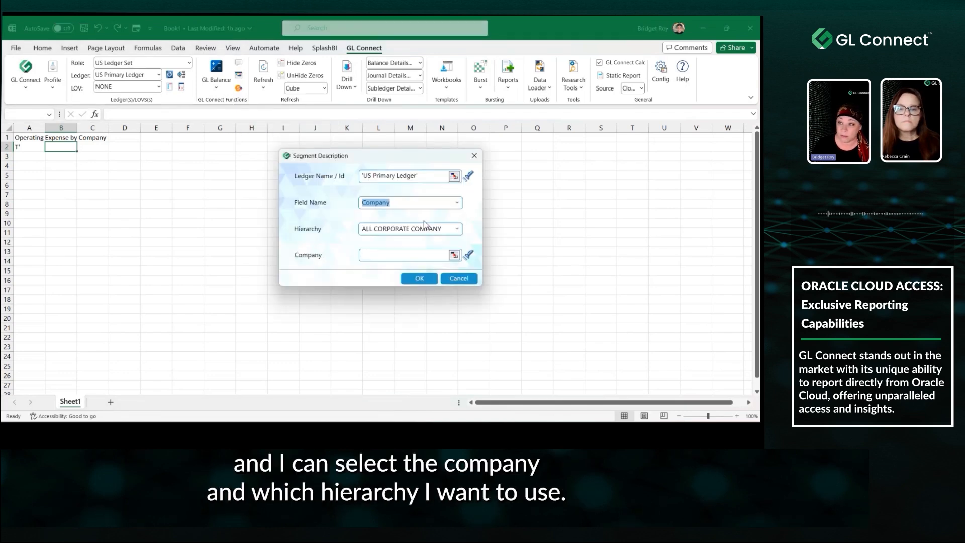
pyautogui.click(454, 256)
pyautogui.click(14, 148)
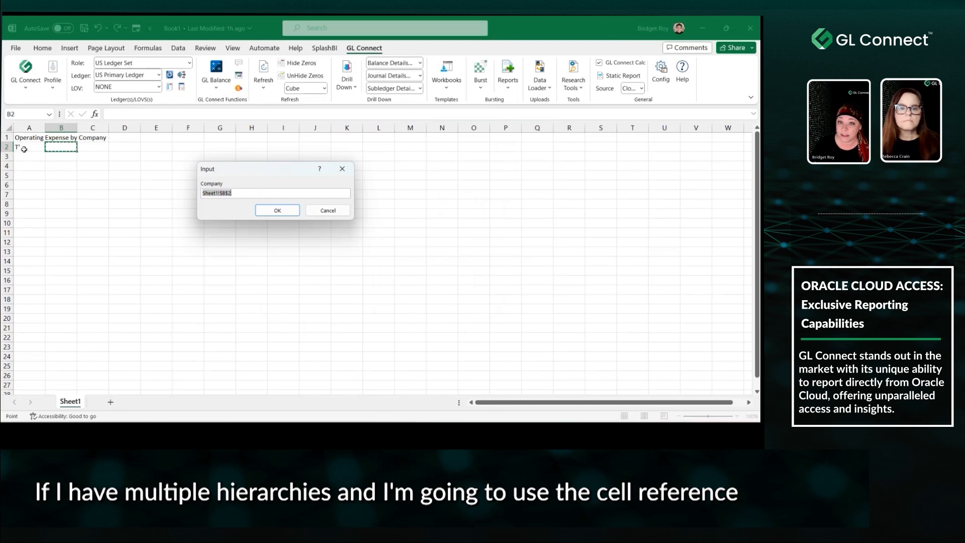
pyautogui.click(277, 210)
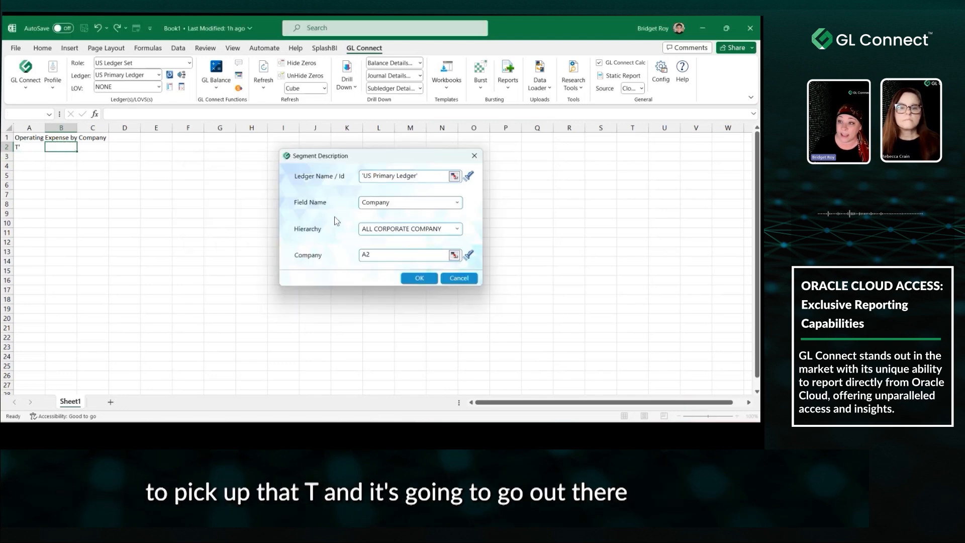
pyautogui.click(419, 279)
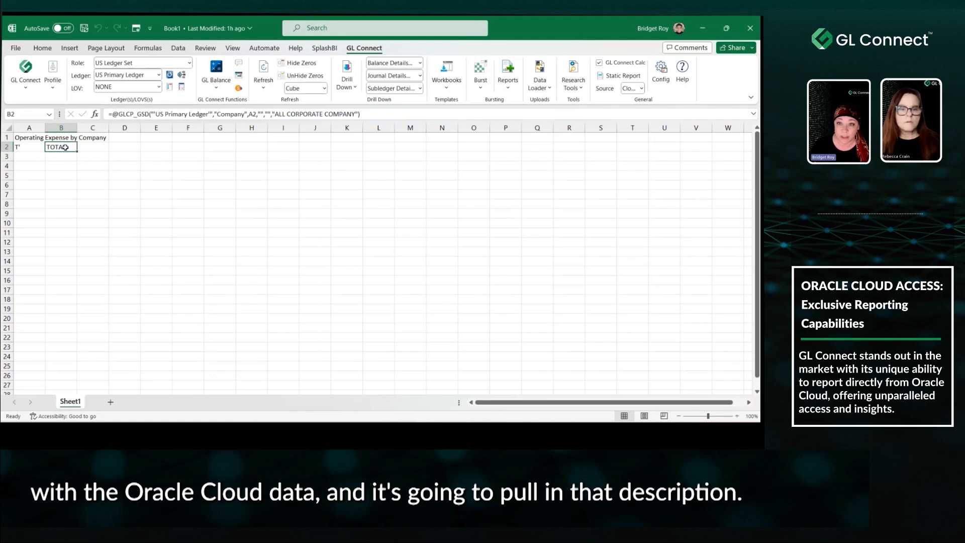
# Insert the account value 60000 (Operating Expenses), found under Net Income Current Year and Expenses in the Account list of values, in A5.
pyautogui.click(32, 175)
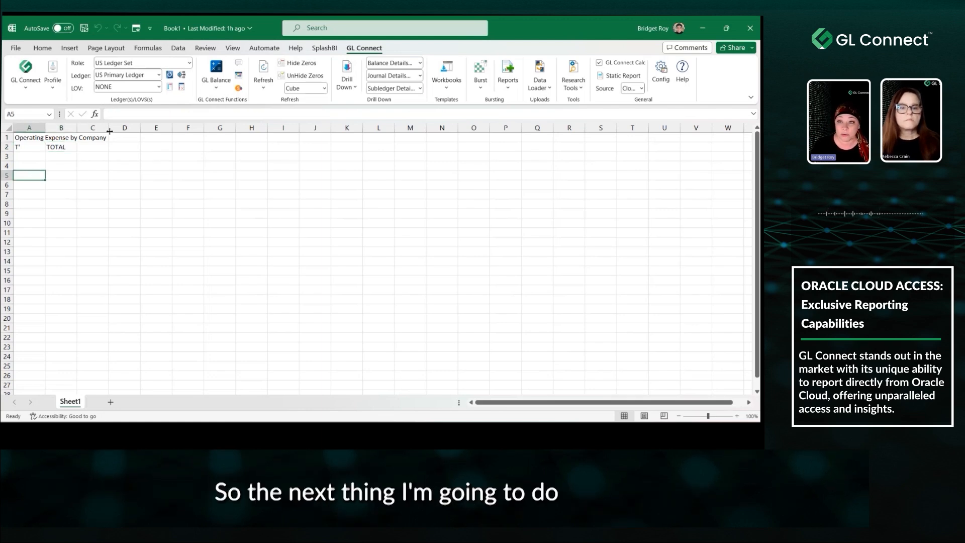
pyautogui.click(158, 87)
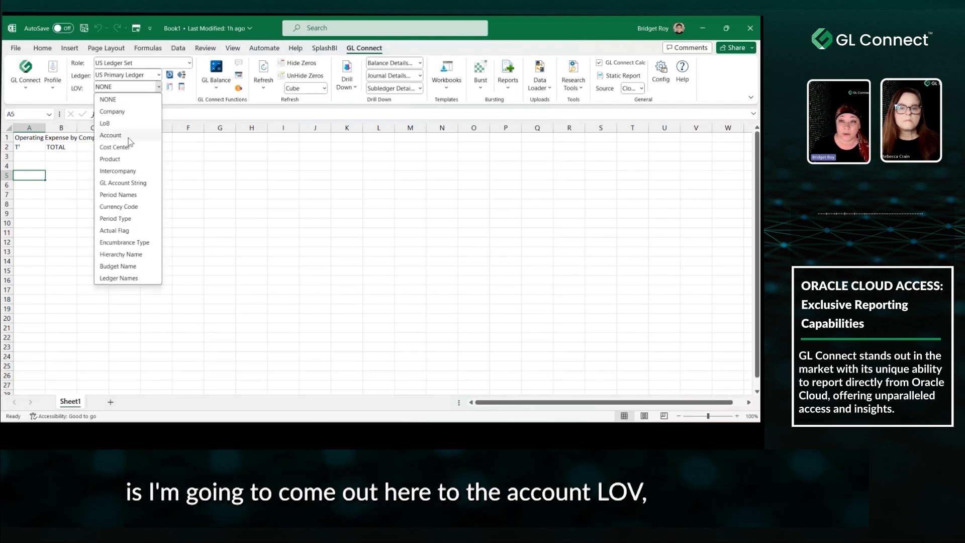
pyautogui.click(111, 135)
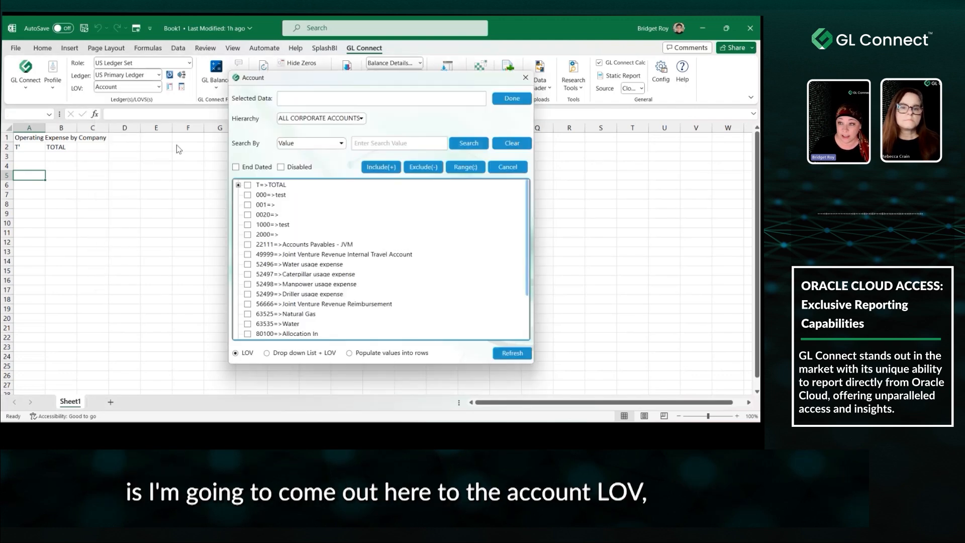
pyautogui.click(238, 185)
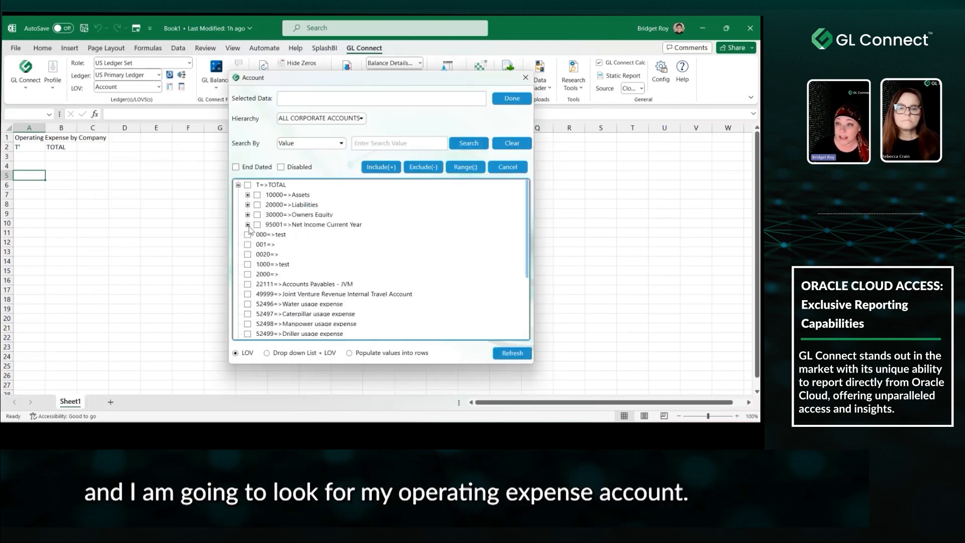
pyautogui.click(248, 225)
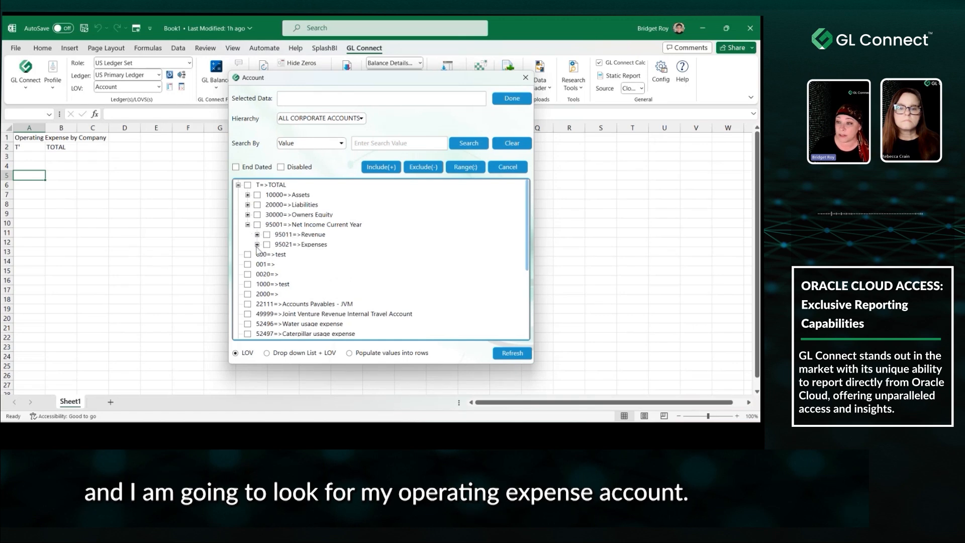
pyautogui.click(257, 245)
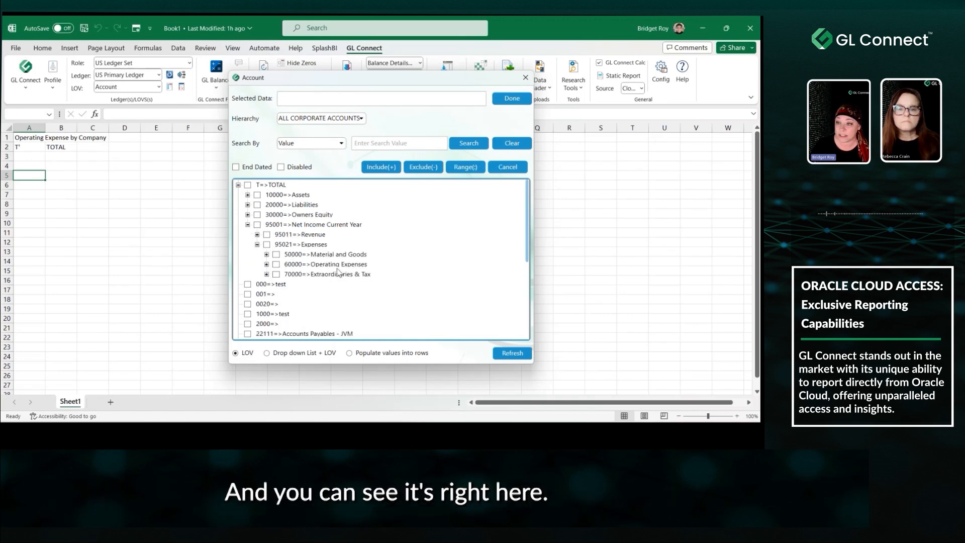
pyautogui.click(276, 265)
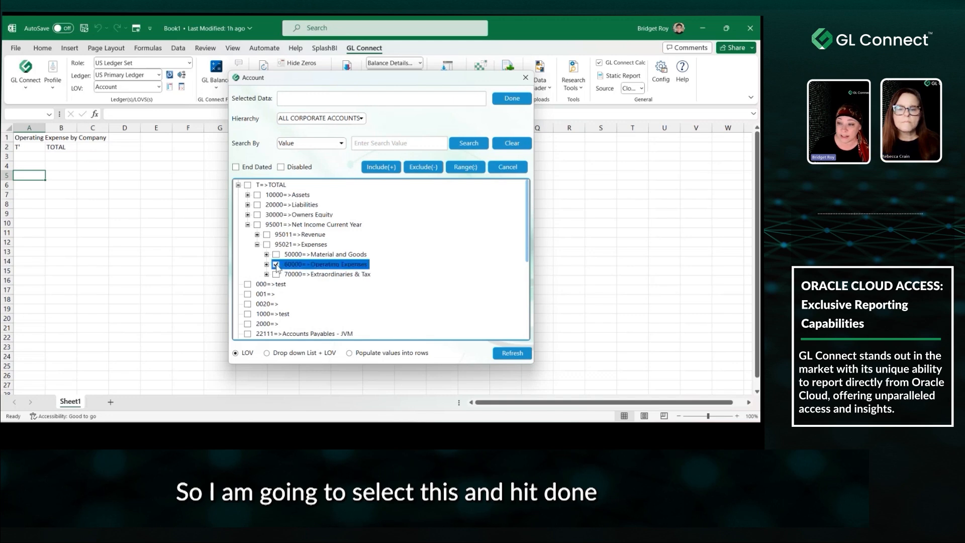
pyautogui.click(510, 99)
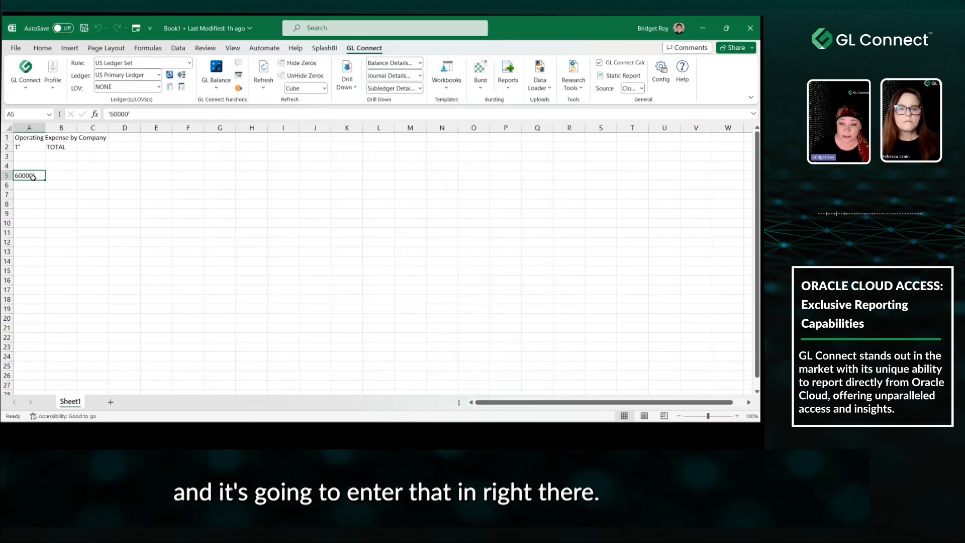
# Add a Segment Description function in B5 for the Account field referencing A5, and widen column B to fit the description.
pyautogui.click(64, 178)
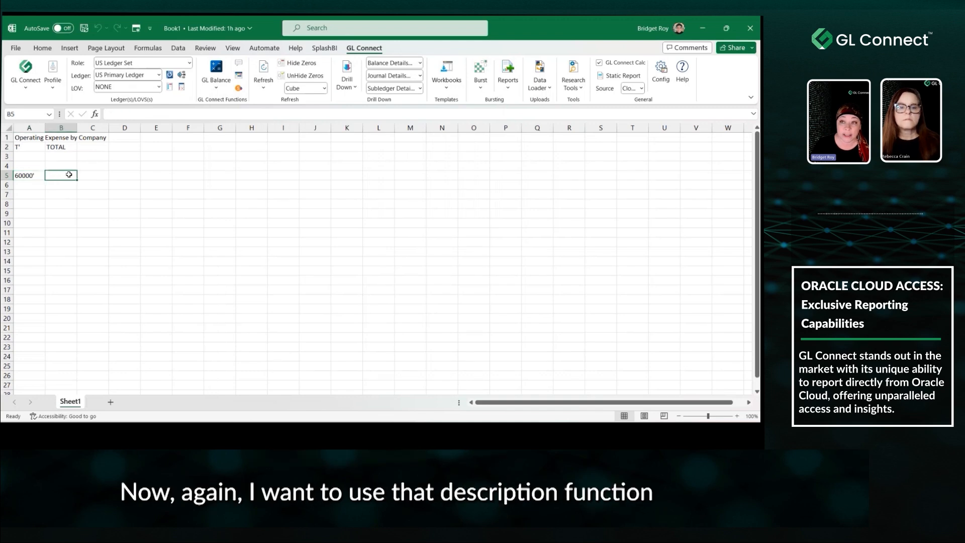
pyautogui.click(239, 63)
pyautogui.click(449, 204)
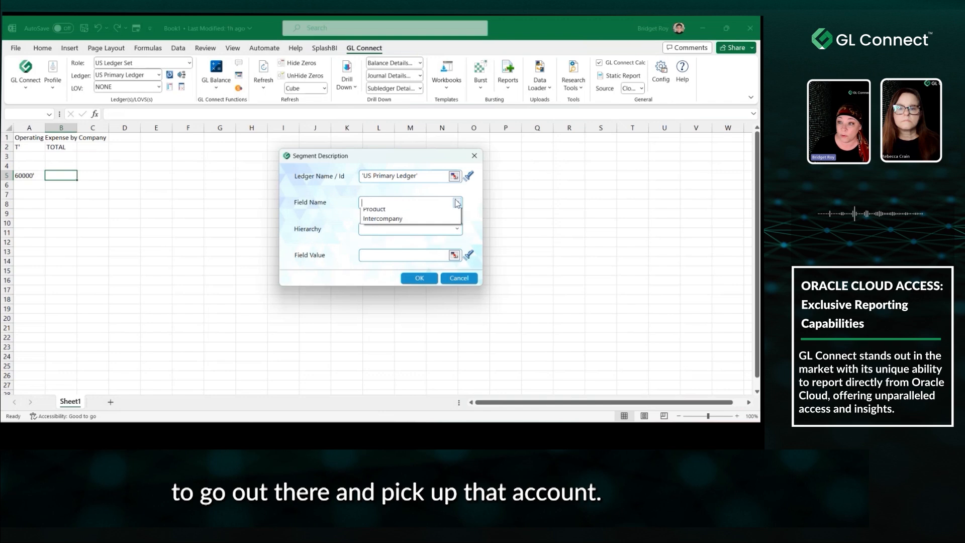
pyautogui.click(392, 231)
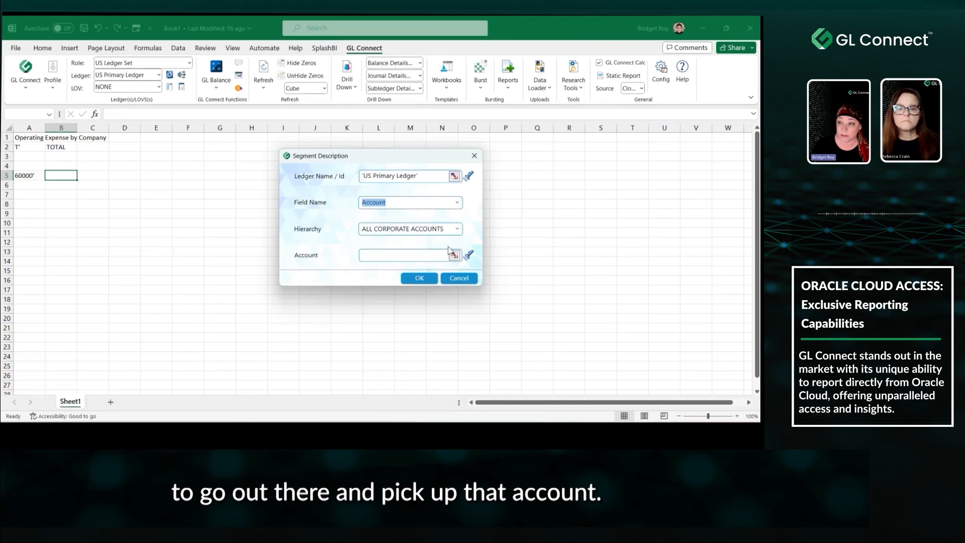
pyautogui.click(454, 255)
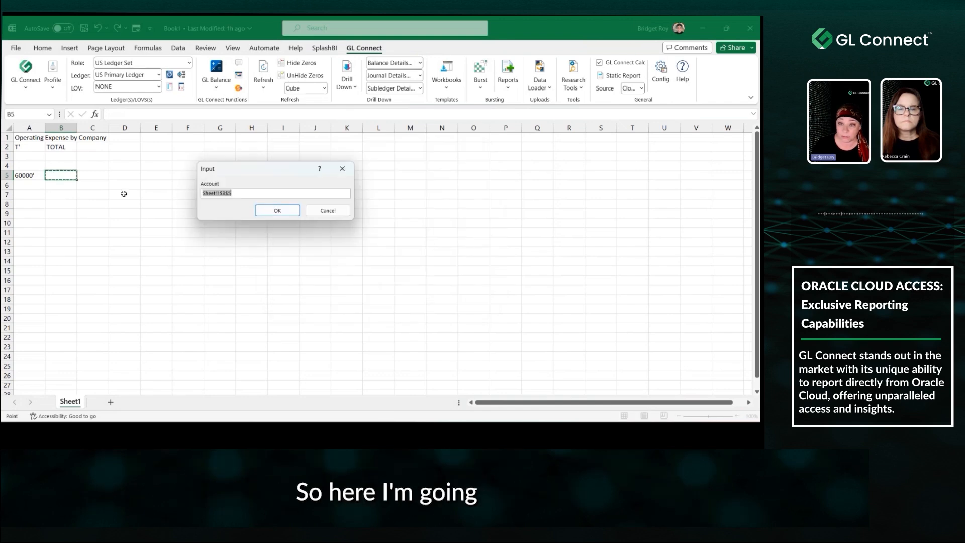
pyautogui.click(28, 175)
pyautogui.click(277, 211)
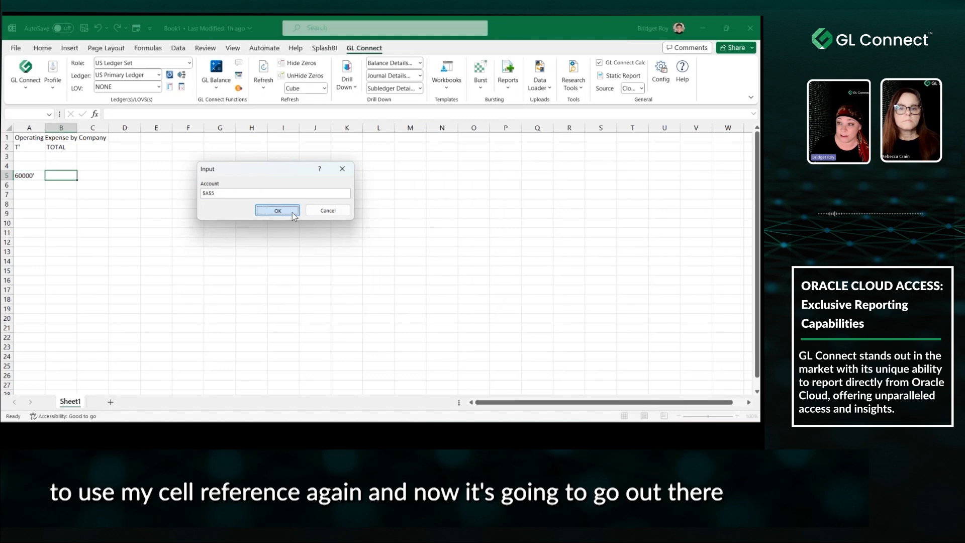
pyautogui.click(431, 278)
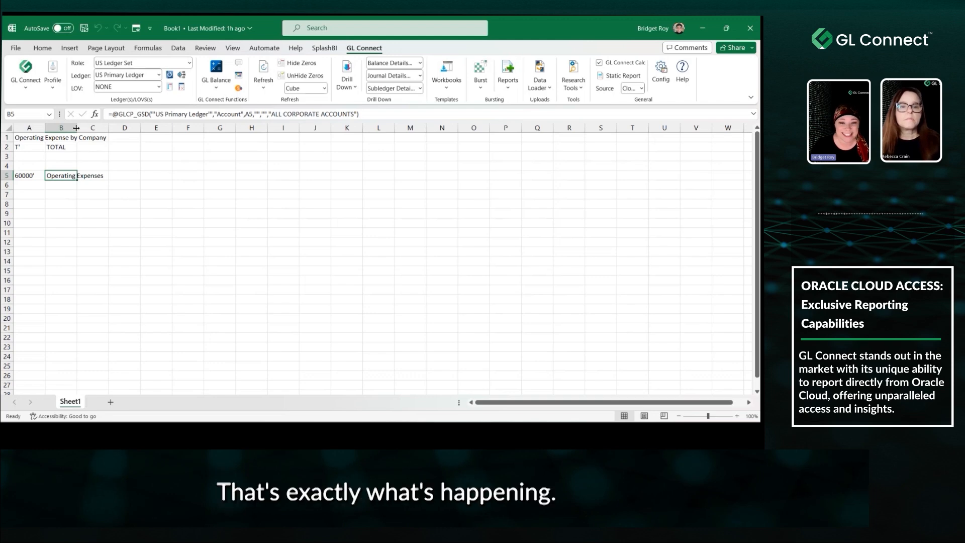
pyautogui.moveTo(77, 128); pyautogui.dragTo(110, 127)
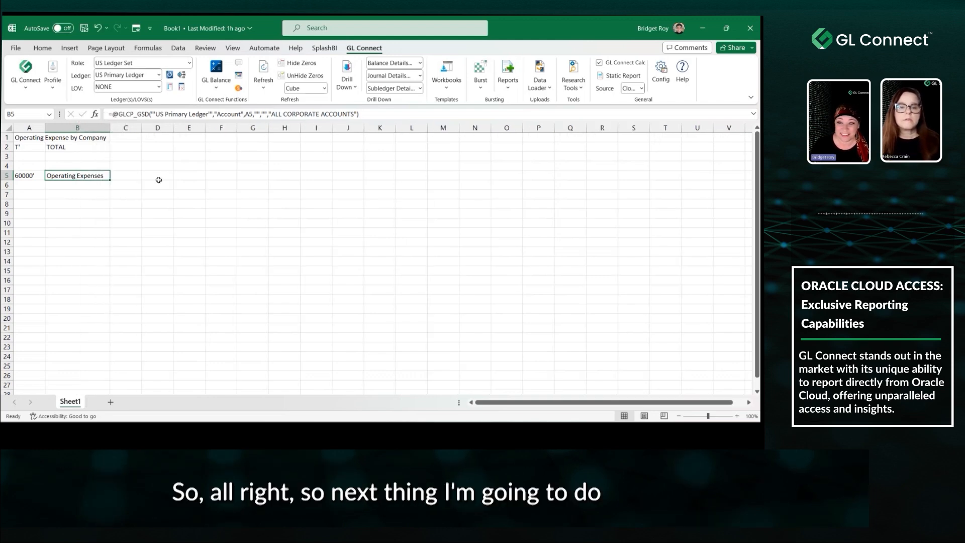
# Open the Period Names list of values for cell C4 and filter it by period year 2022.
pyautogui.click(133, 162)
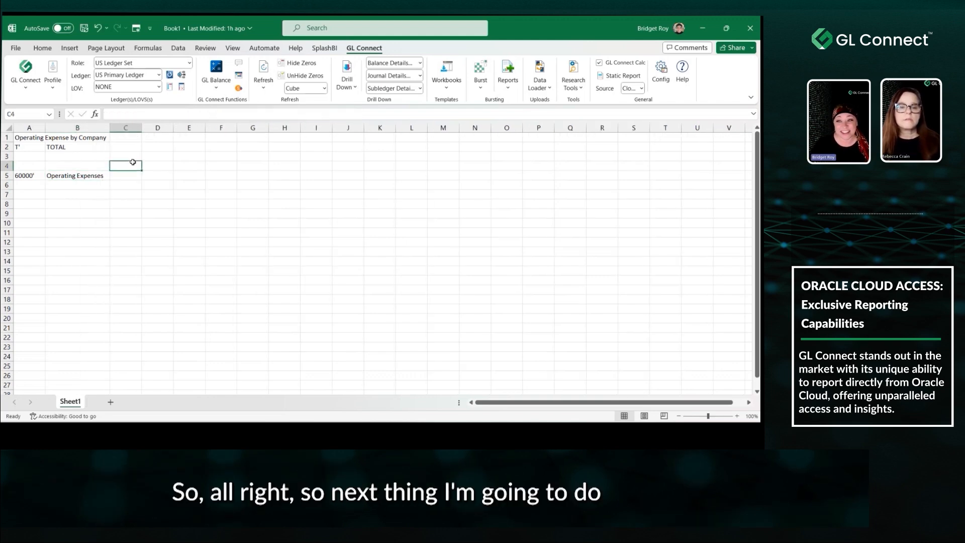
pyautogui.click(158, 87)
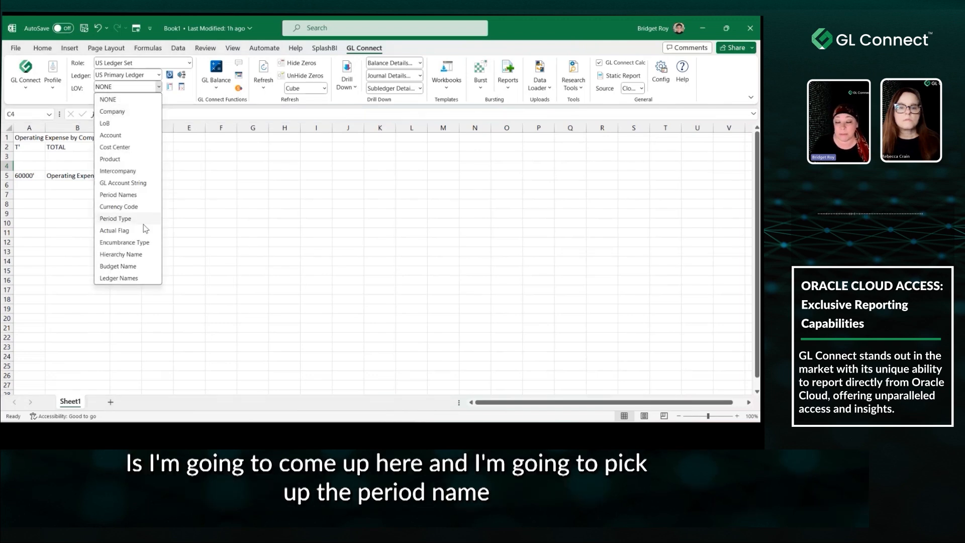
pyautogui.click(135, 195)
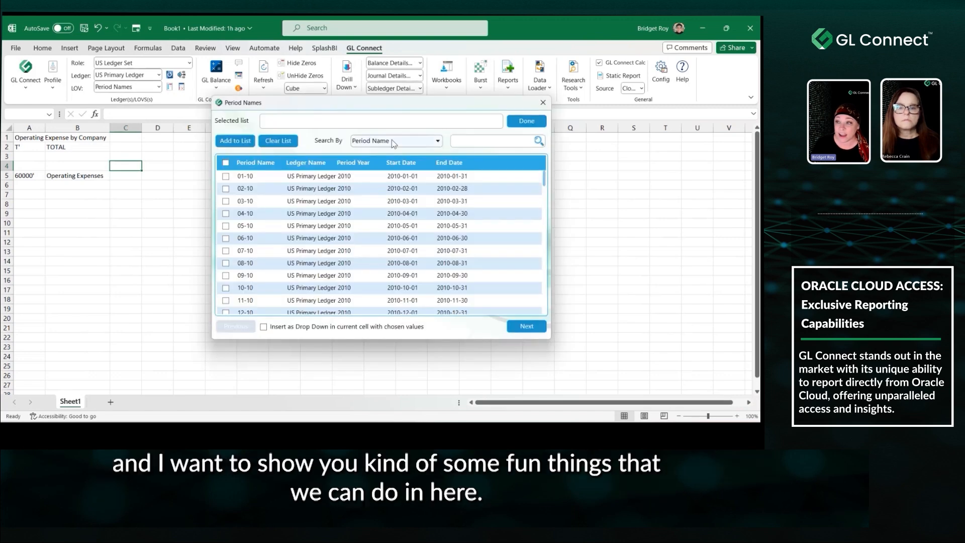
pyautogui.click(438, 140)
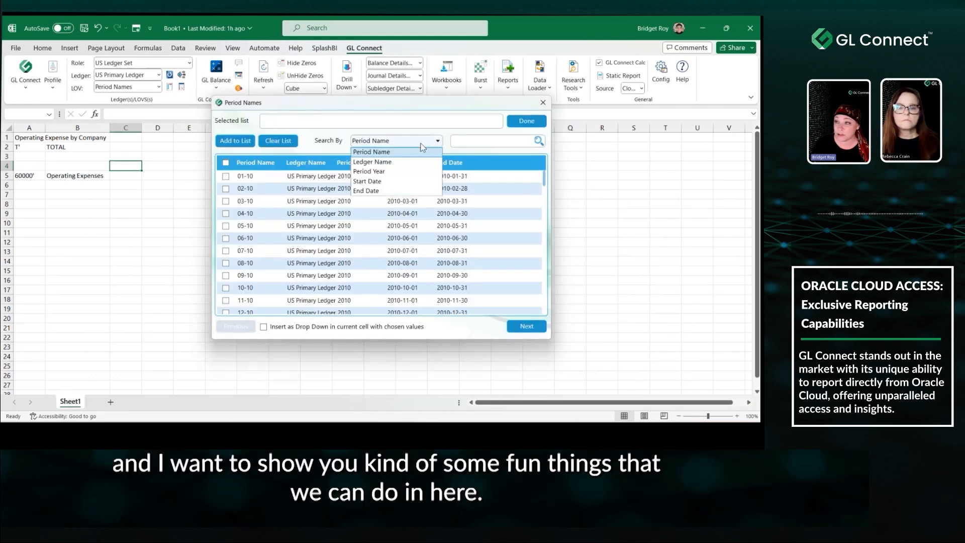
pyautogui.click(379, 172)
pyautogui.write('2022')
pyautogui.click(538, 142)
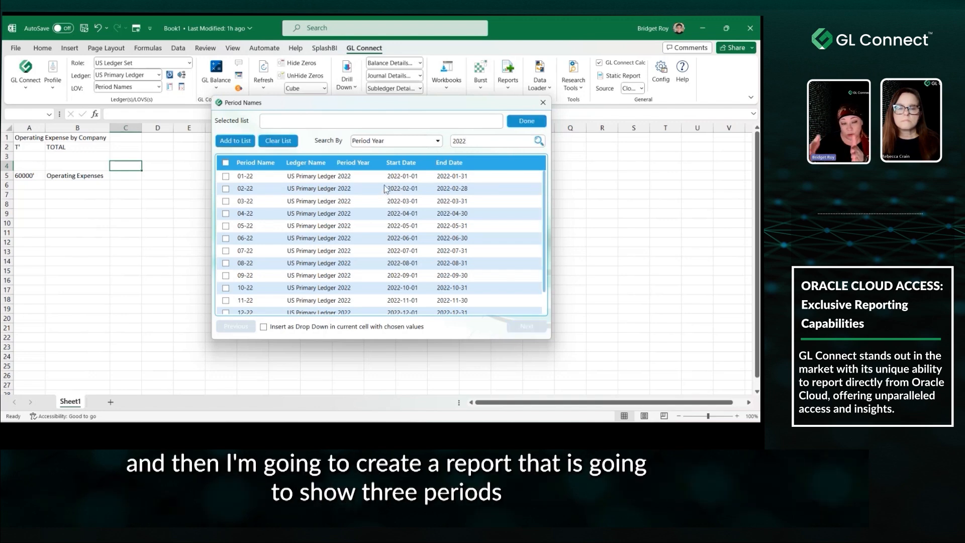
# Insert a drop-down in C4 with the periods 01-22, 04-22, 07-22 and 10-22, and look through its options.
pyautogui.click(226, 177)
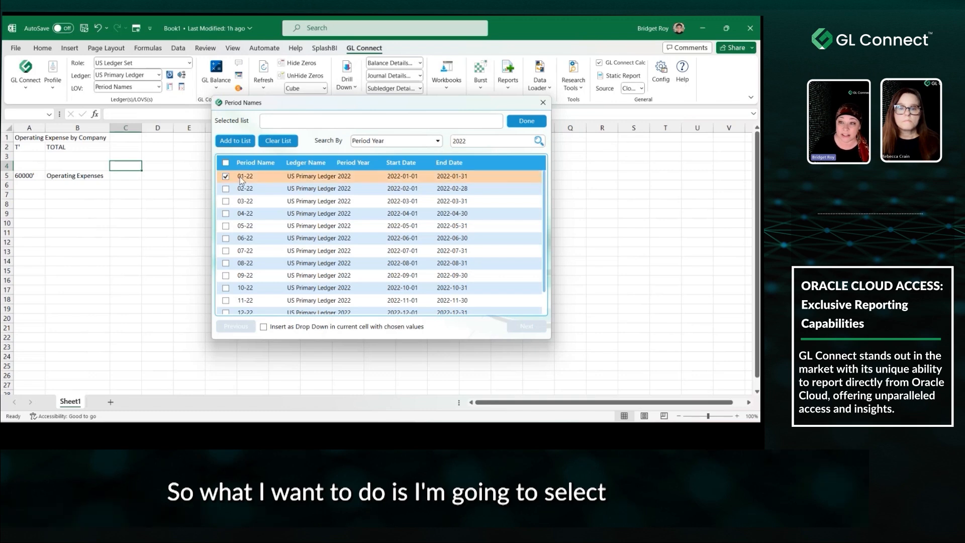
pyautogui.click(227, 214)
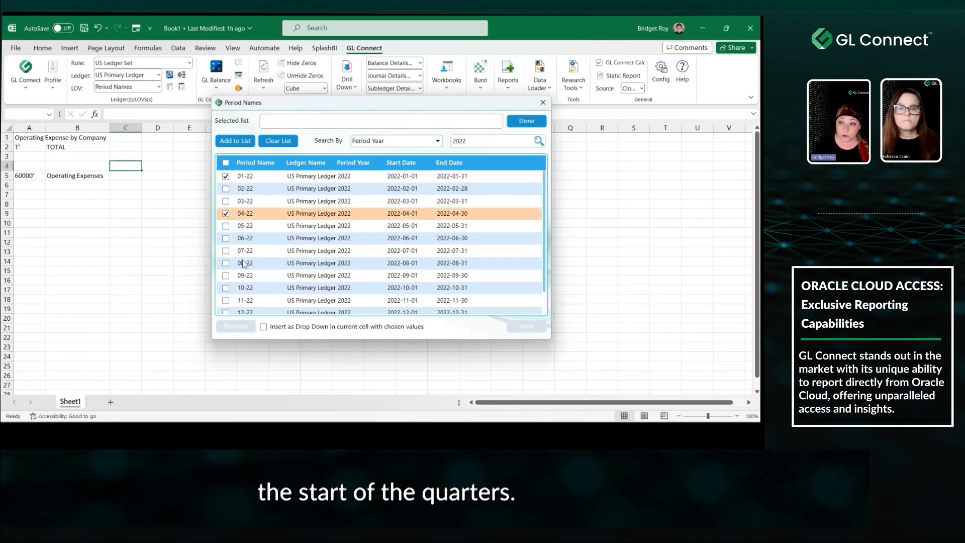
pyautogui.click(226, 251)
pyautogui.click(226, 288)
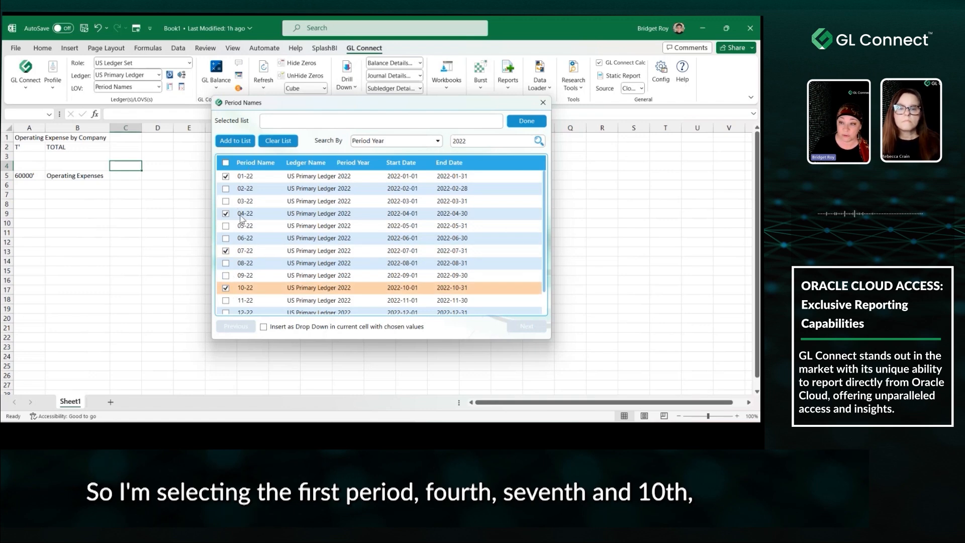
pyautogui.click(263, 327)
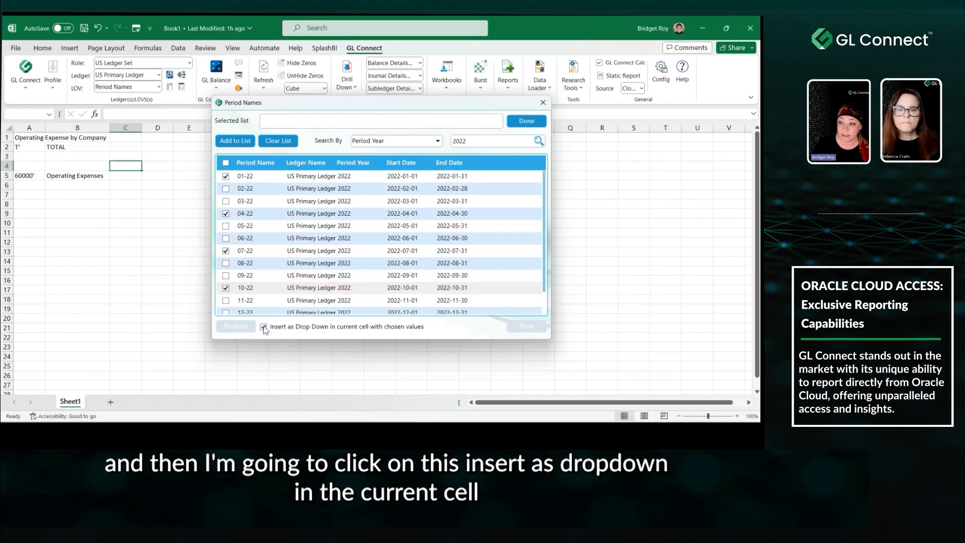
pyautogui.click(245, 142)
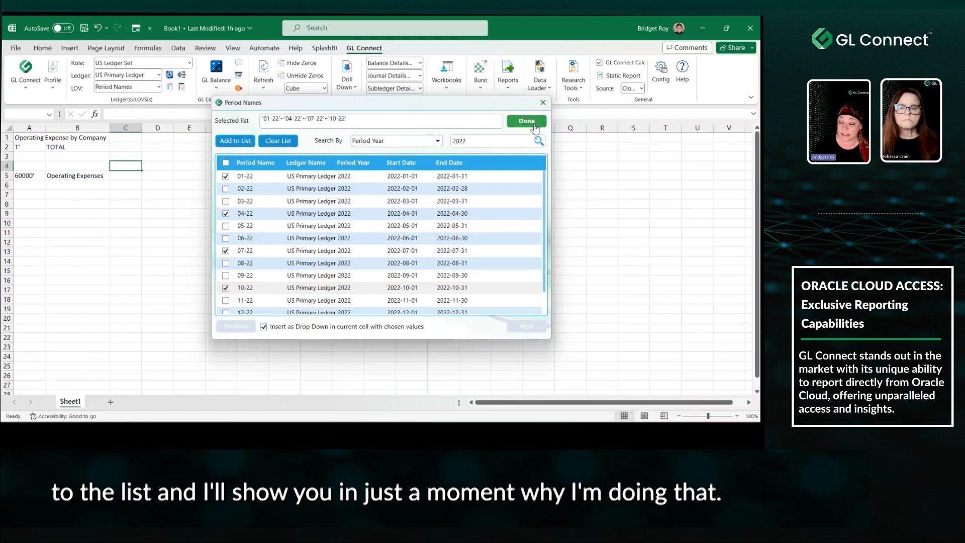
pyautogui.click(527, 121)
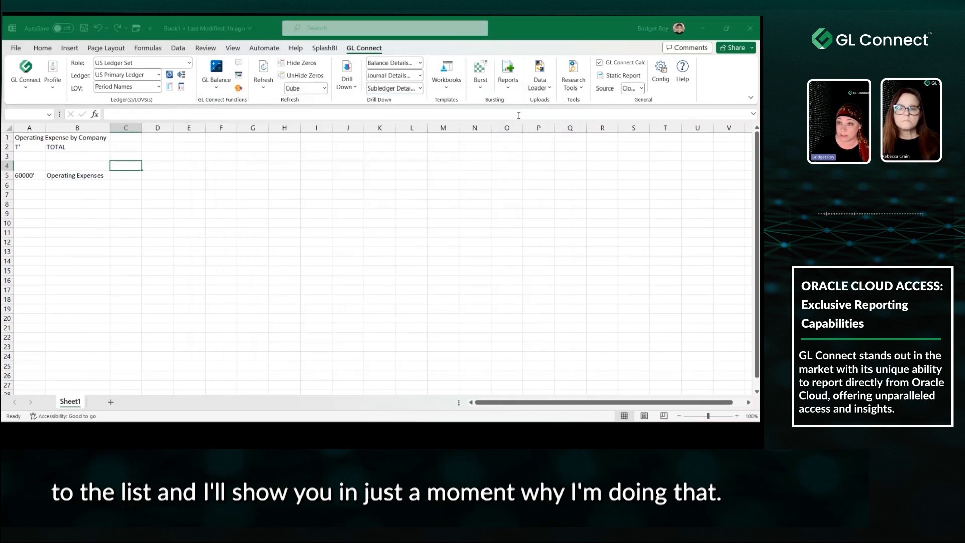
pyautogui.click(146, 167)
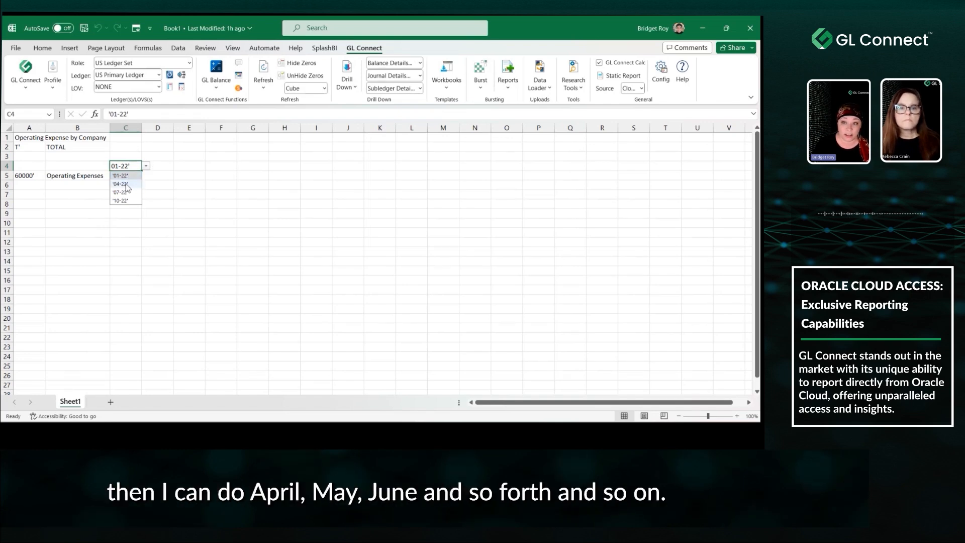
# Start a Period function in D4 for US Primary Ledger with cell C4 as the reference period.
pyautogui.click(158, 168)
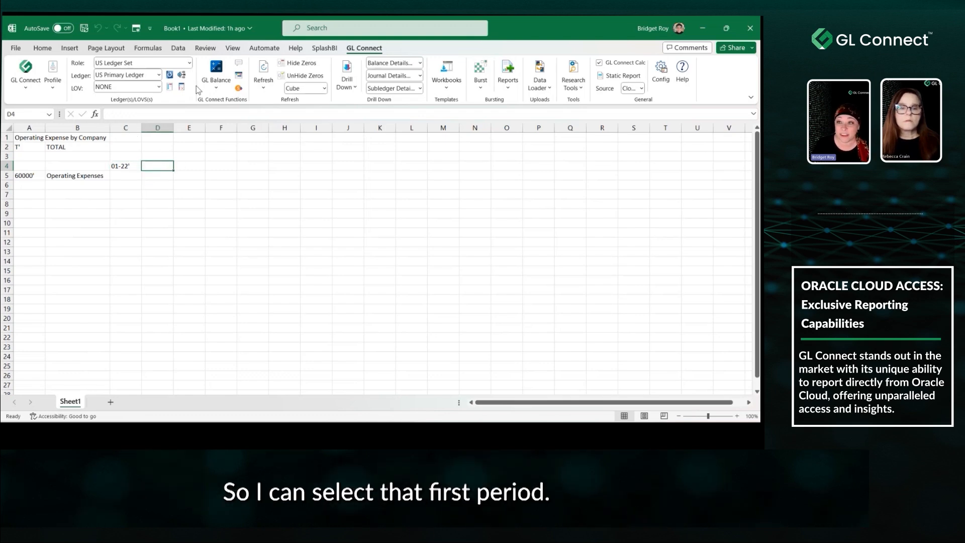
pyautogui.click(240, 78)
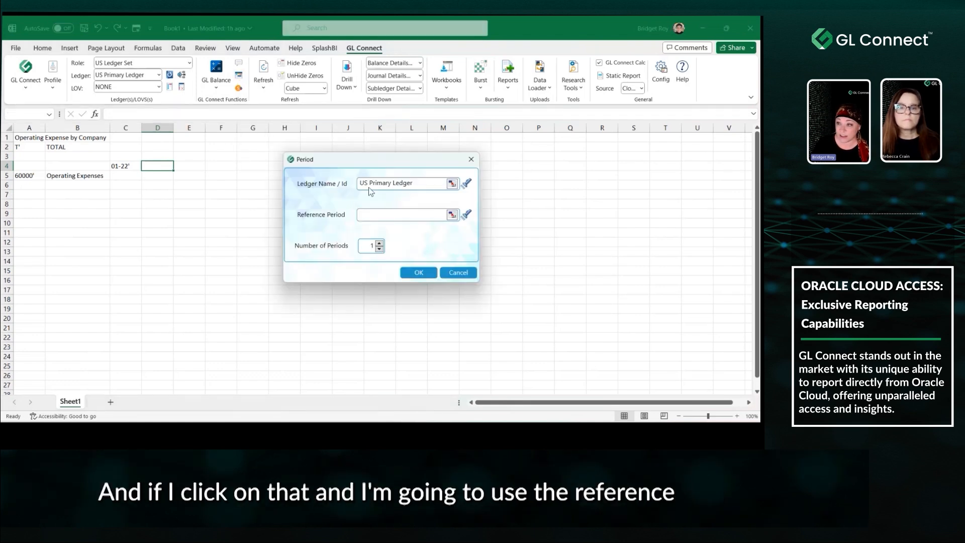
pyautogui.click(452, 215)
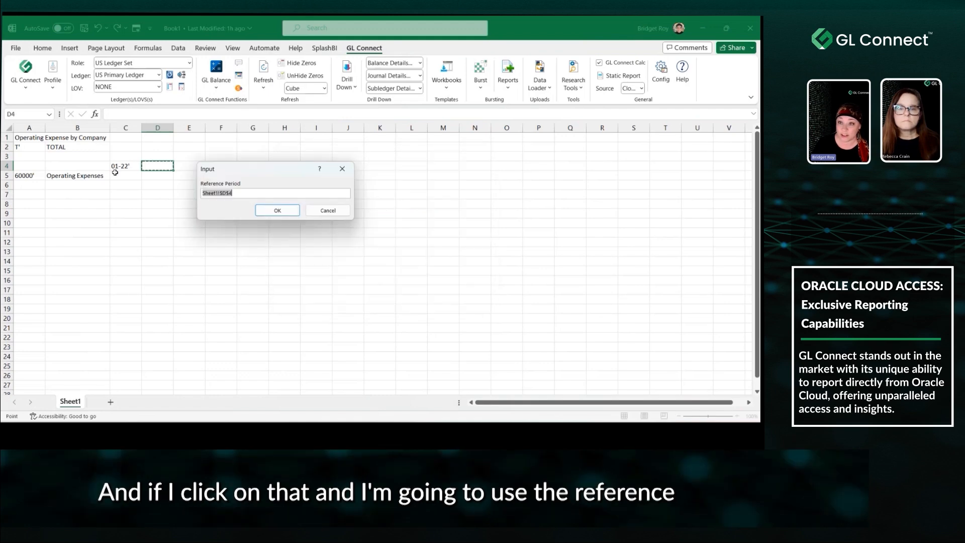
pyautogui.click(128, 167)
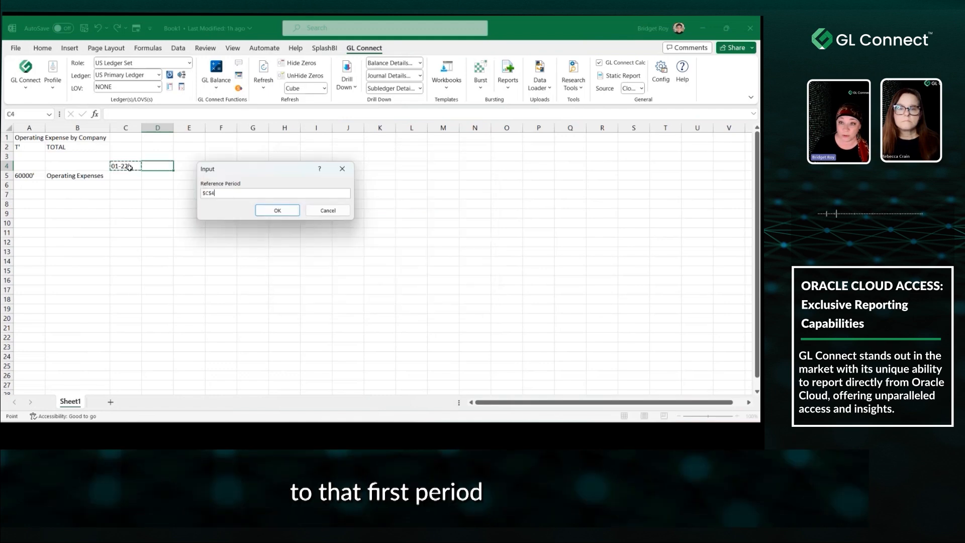
pyautogui.click(278, 210)
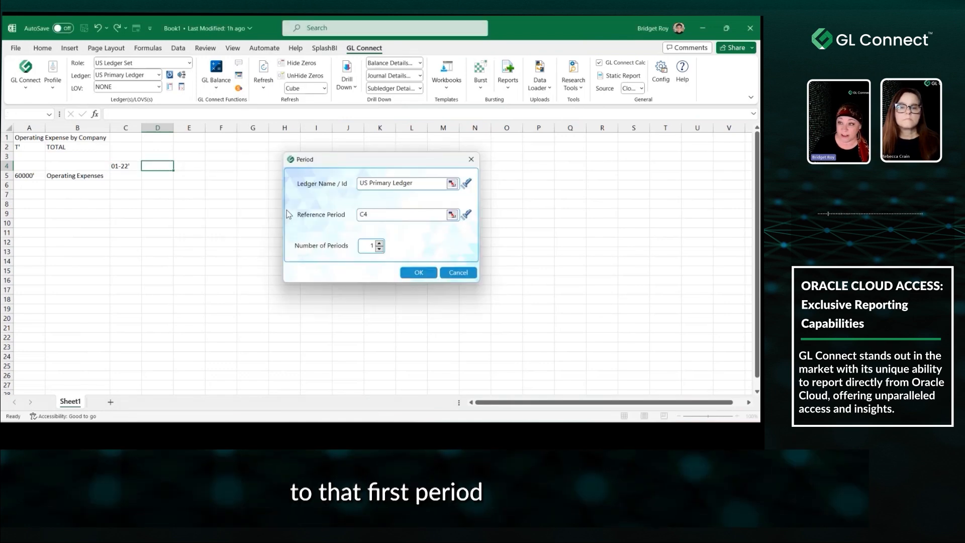
# Try higher and lower values for the Period function's number of periods and return it to 1.
pyautogui.click(379, 243)
pyautogui.click(379, 243)
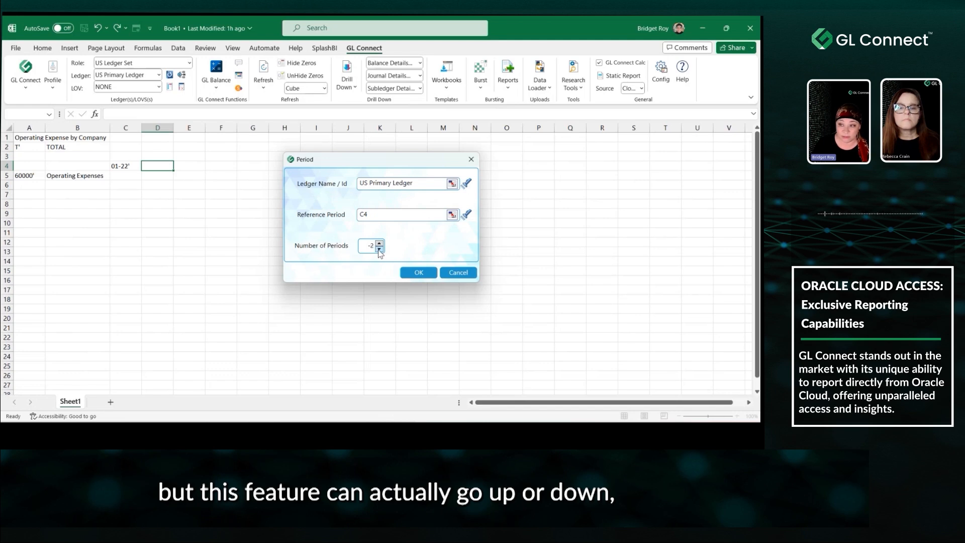
pyautogui.click(380, 249)
pyautogui.click(379, 243)
pyautogui.click(379, 243)
pyautogui.click(379, 243)
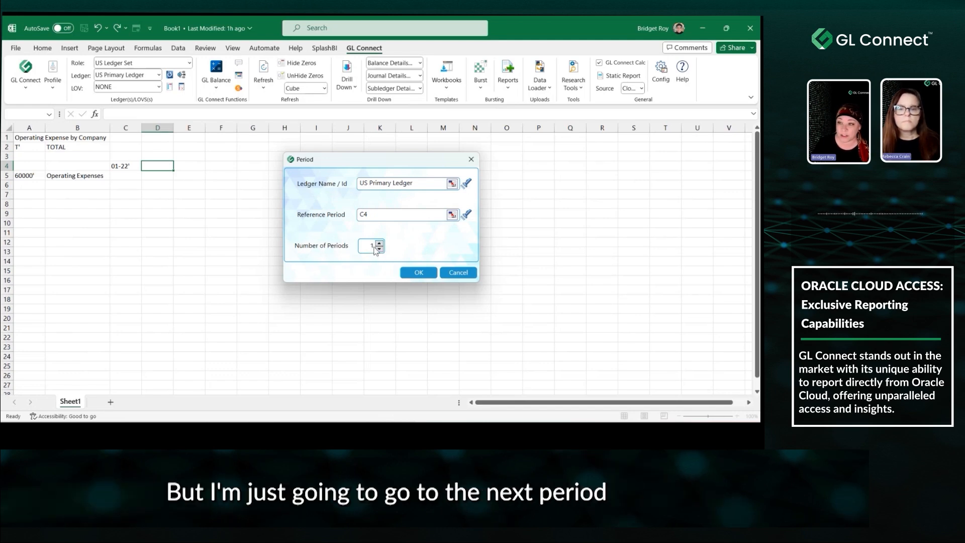
# Insert the Period function in D4 with 1 as the number of periods, and copy the formula across to E4.
pyautogui.click(418, 274)
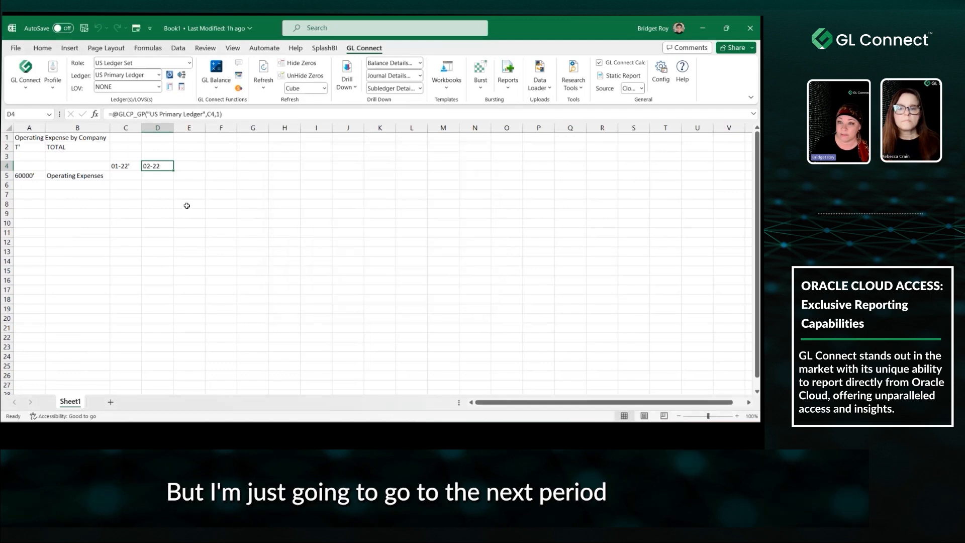
pyautogui.moveTo(174, 172); pyautogui.dragTo(205, 169)
pyautogui.click(187, 166)
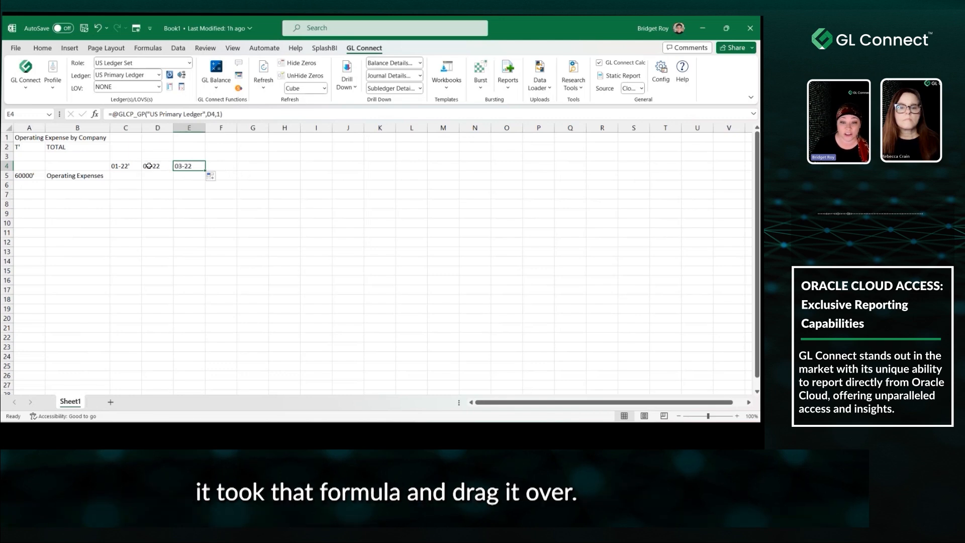
# Enter the formula =E4 in both F4 and G4 so they repeat the last period.
pyautogui.click(224, 165)
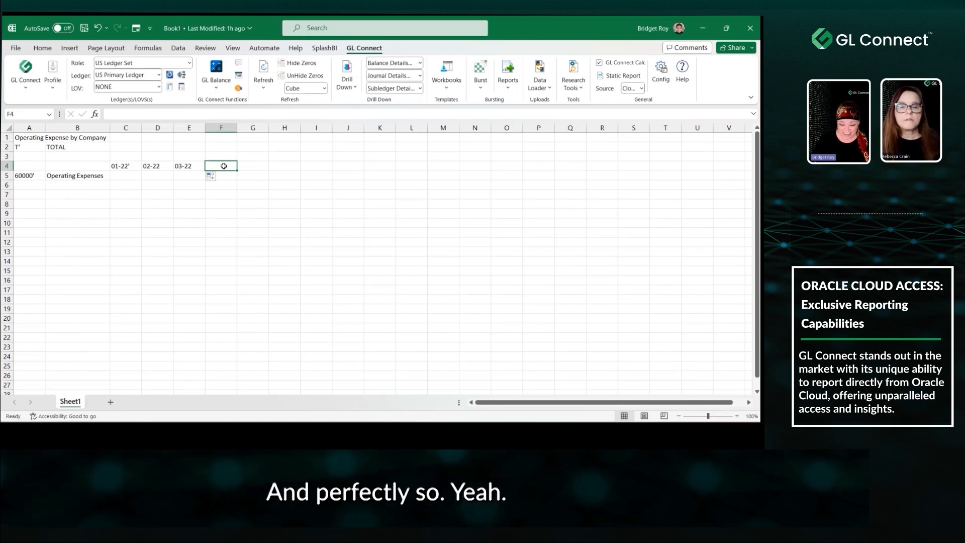
pyautogui.write('=')
pyautogui.click(188, 167)
pyautogui.press('Return')
pyautogui.press('Up')
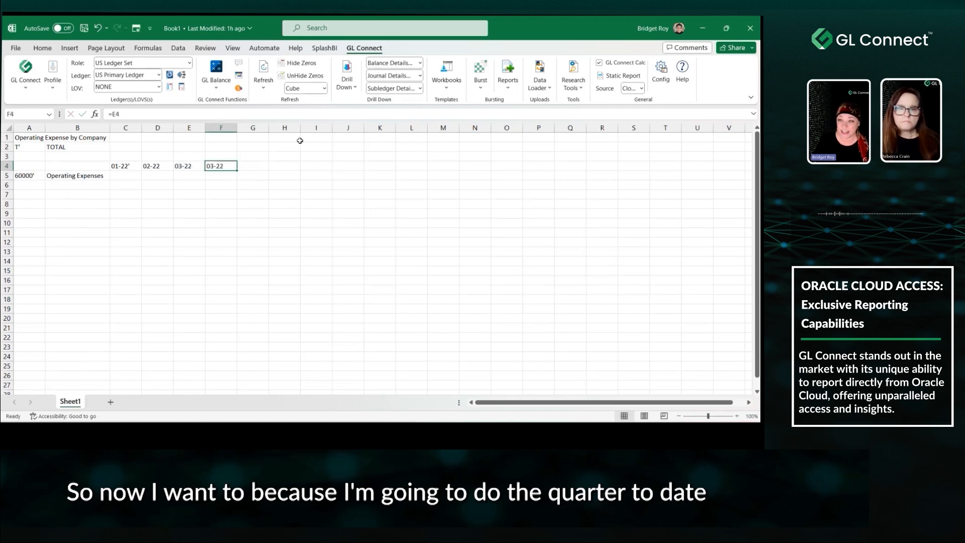
pyautogui.press('Right')
pyautogui.write('=')
pyautogui.press('Left')
pyautogui.press('Left')
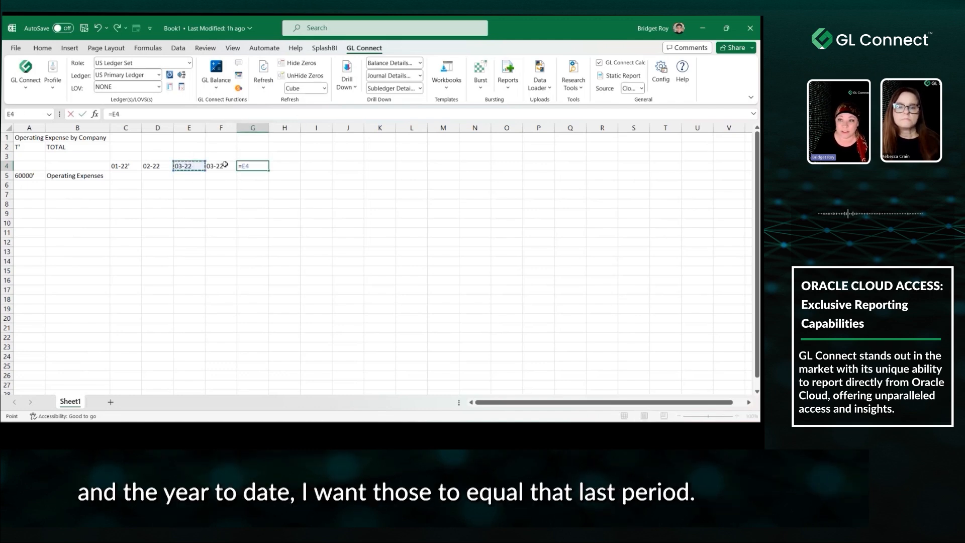
pyautogui.press('Return')
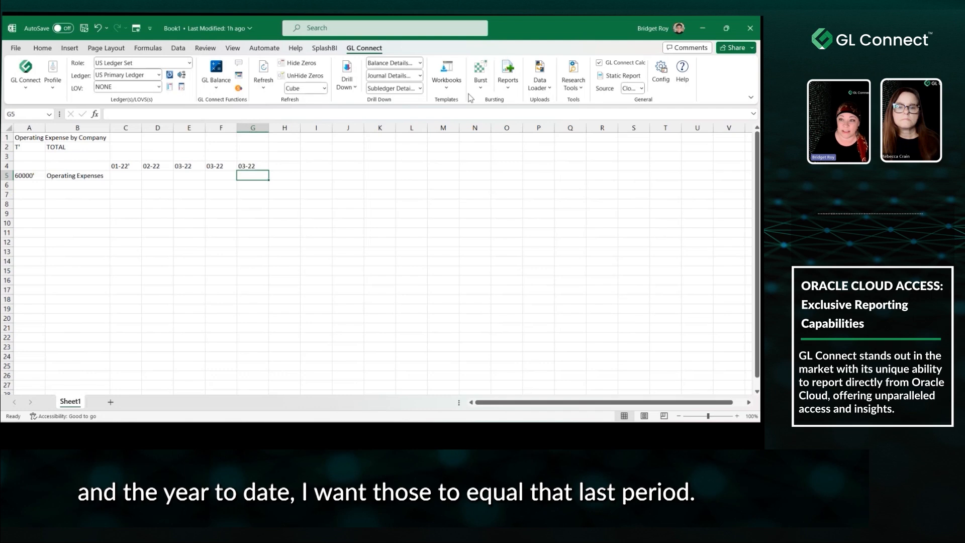
# Enter the period type PTD above the first three periods, in C3, D3 and E3.
pyautogui.click(122, 157)
pyautogui.write('PTD')
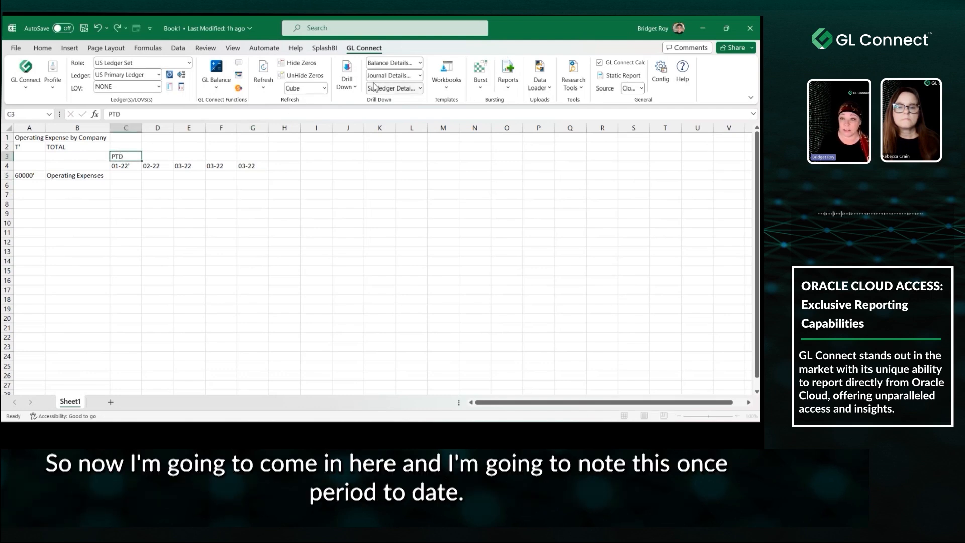
pyautogui.press('Right')
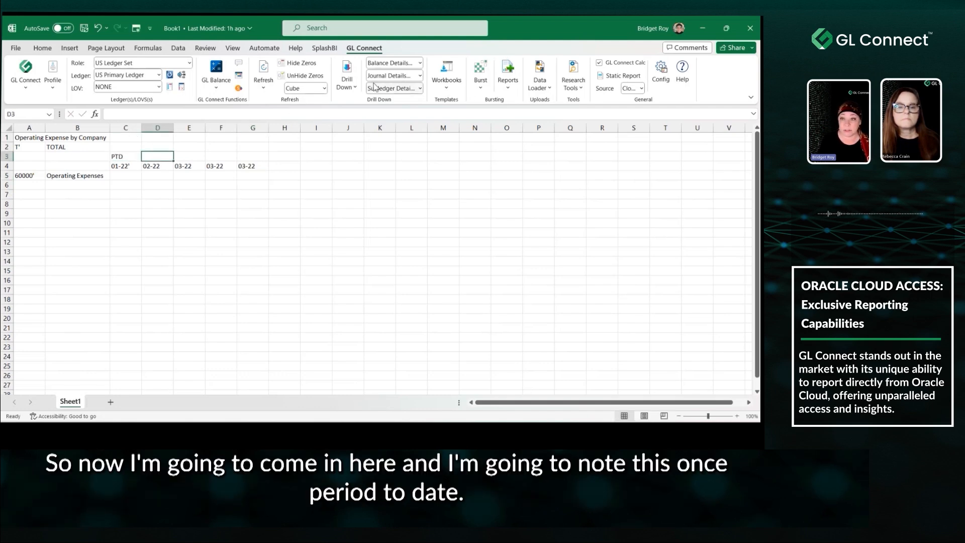
pyautogui.write('PTD')
pyautogui.press('Right')
pyautogui.write('PTd')
pyautogui.press('Right')
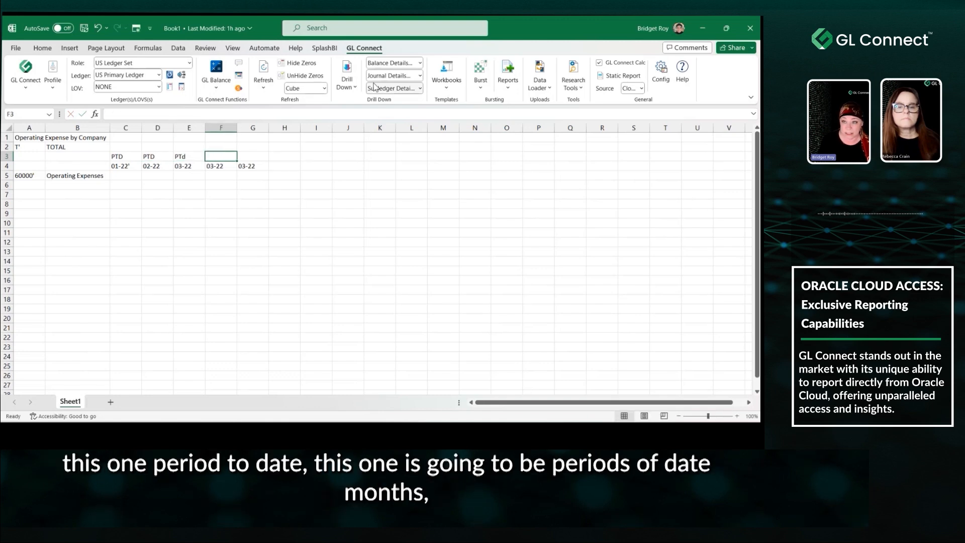
pyautogui.press('Left')
pyautogui.write('PTD')
pyautogui.press('Right')
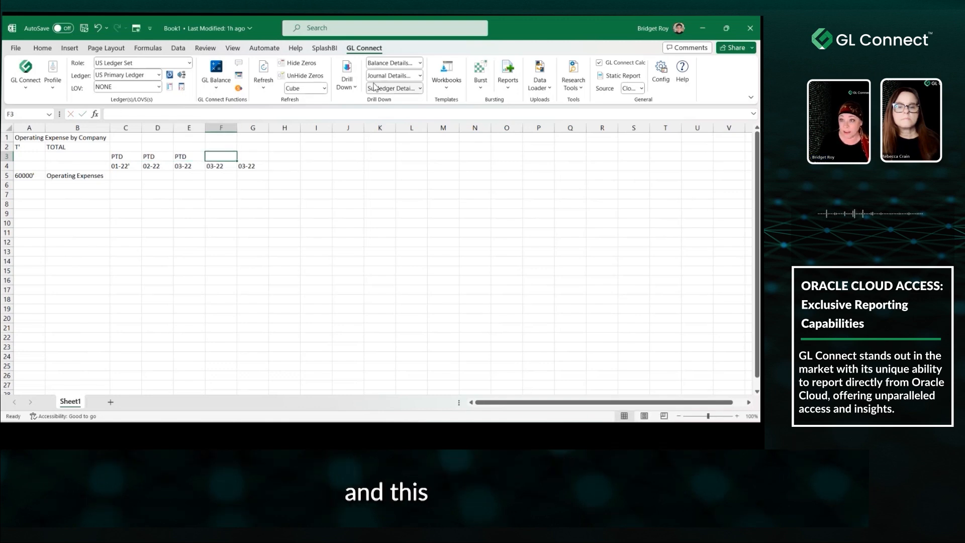
# Enter the period types QTD in F3 and YTD in G3.
pyautogui.write('QTD')
pyautogui.press('Tab')
pyautogui.write('Y')
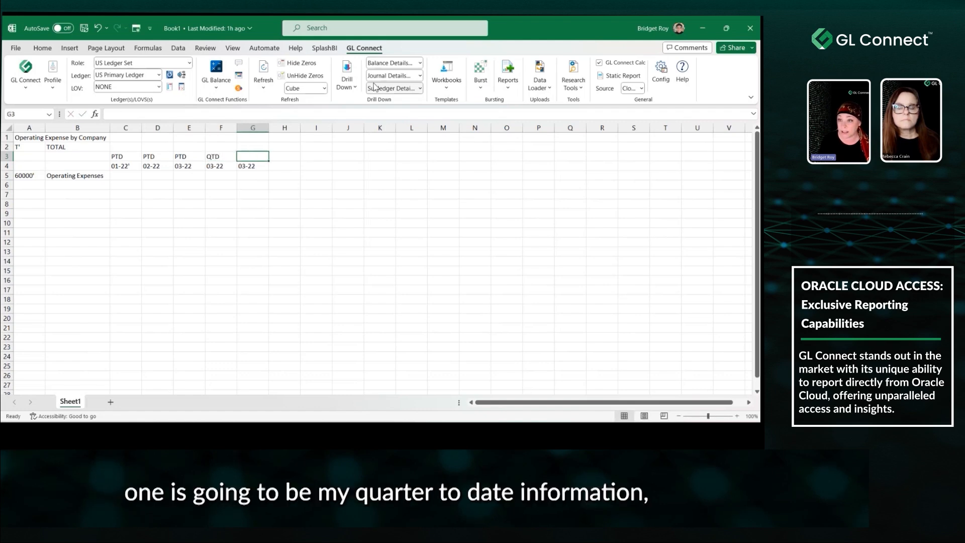
pyautogui.press('Return')
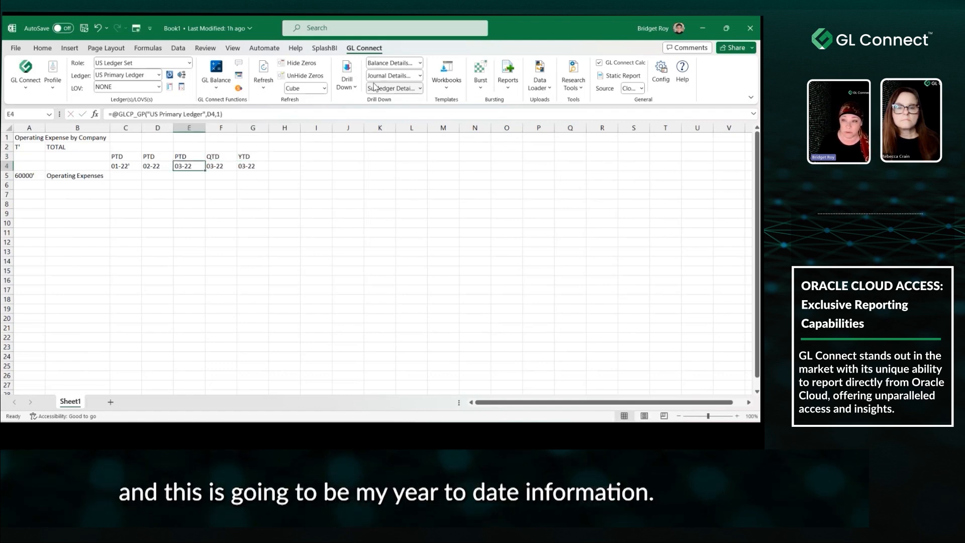
# Start a GL Balance function in C5 and set its period to the cell reference C$4.
pyautogui.click(133, 176)
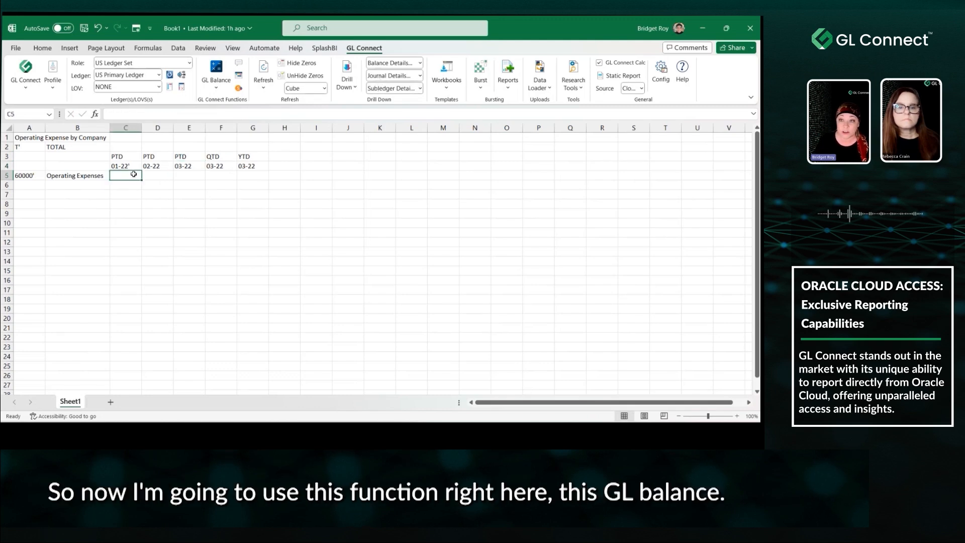
pyautogui.click(216, 69)
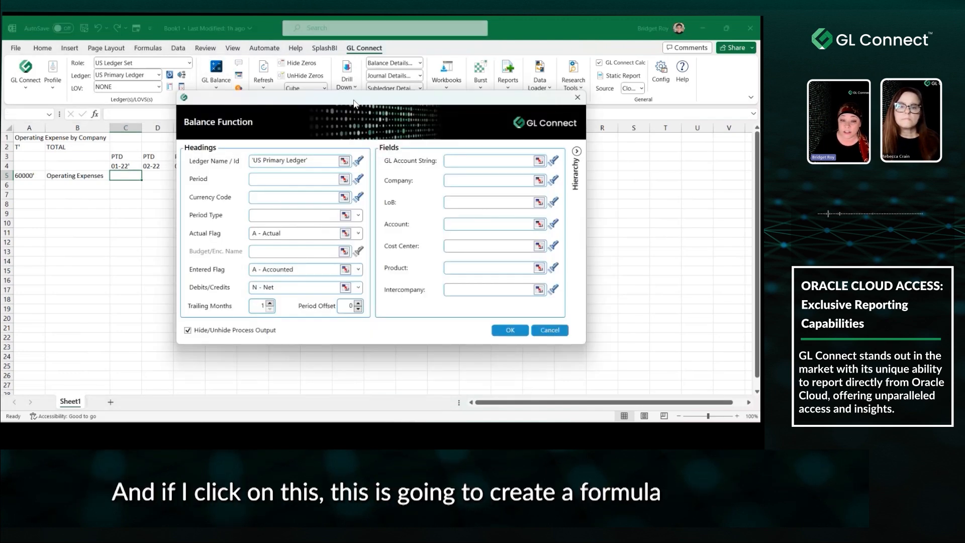
pyautogui.moveTo(352, 99); pyautogui.dragTo(349, 108)
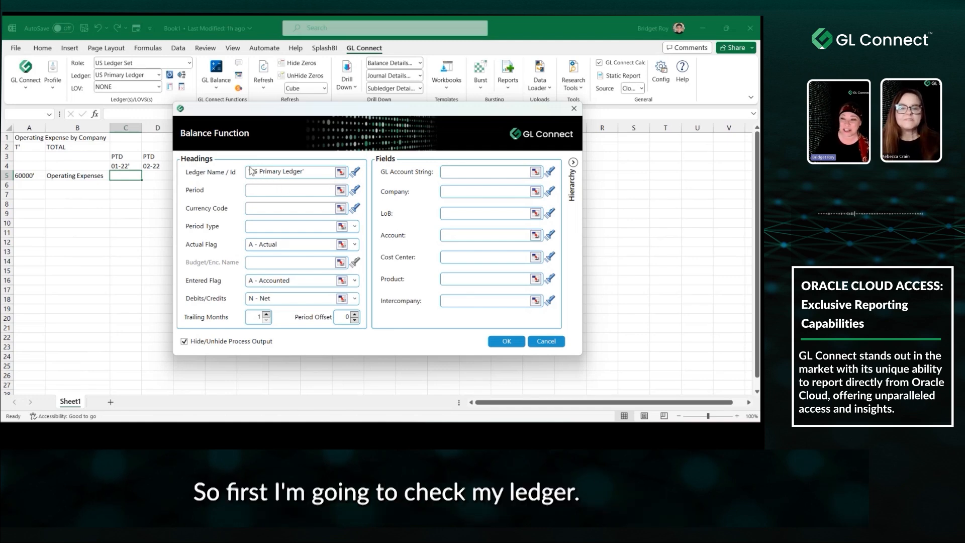
pyautogui.click(341, 190)
pyautogui.click(131, 166)
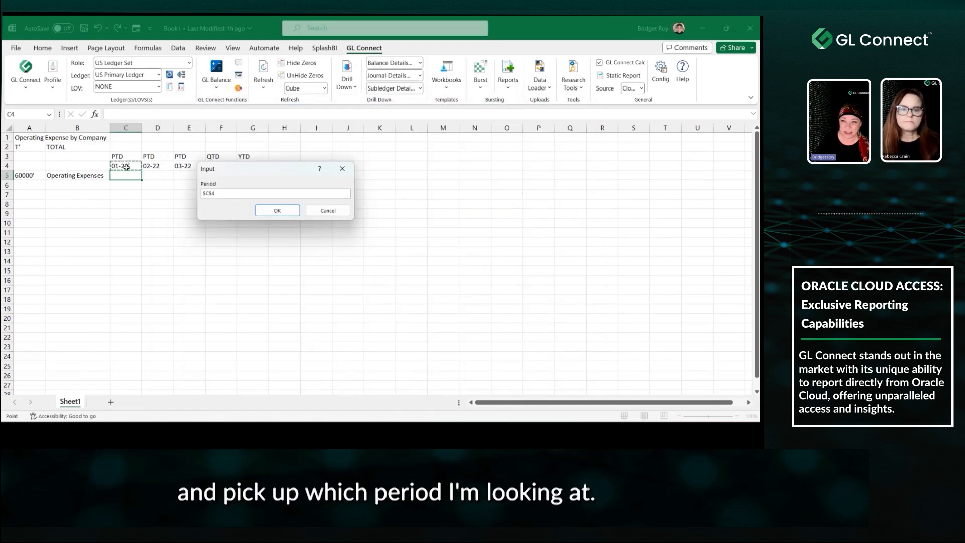
pyautogui.click(288, 214)
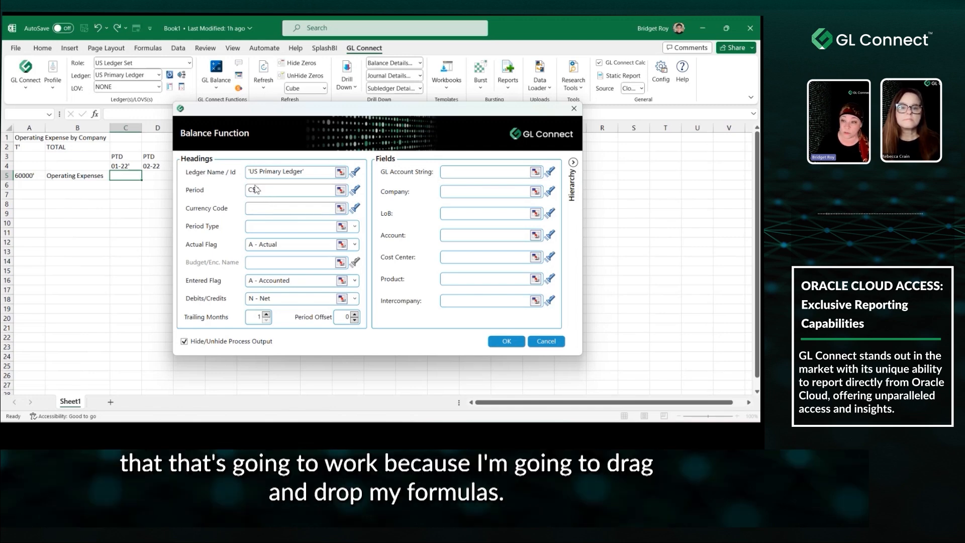
# Set the balance function's currency code to USD and its period type to the cell reference C$3.
pyautogui.click(256, 212)
pyautogui.write('USD')
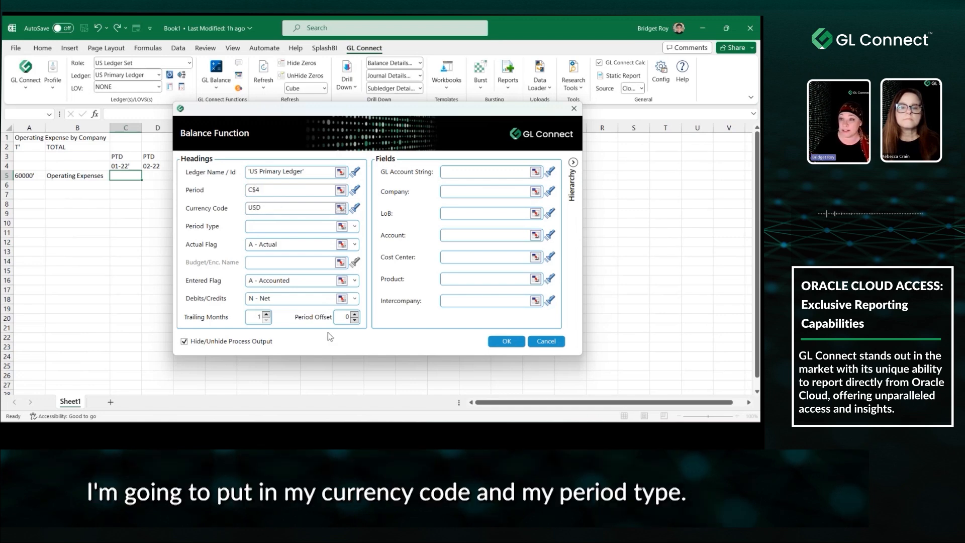
pyautogui.click(342, 227)
pyautogui.click(123, 156)
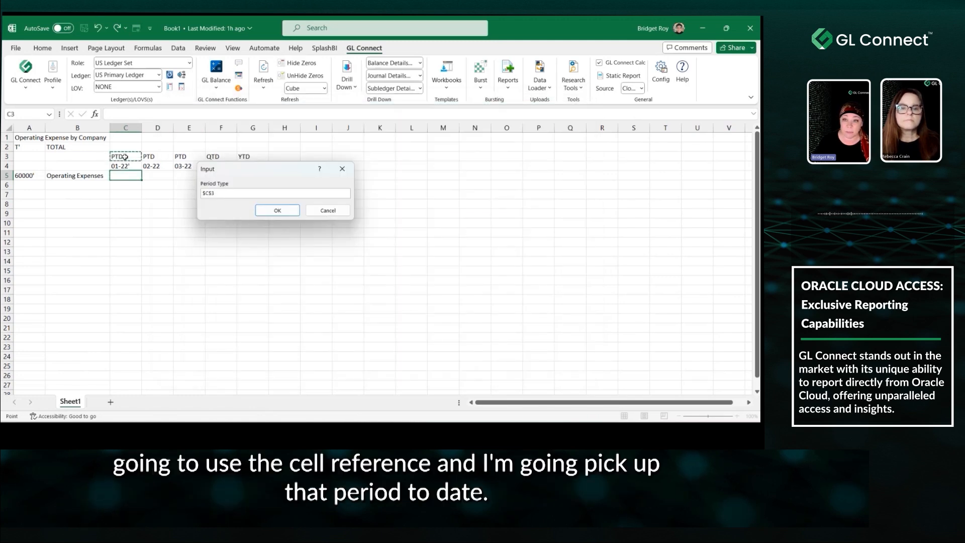
pyautogui.click(275, 210)
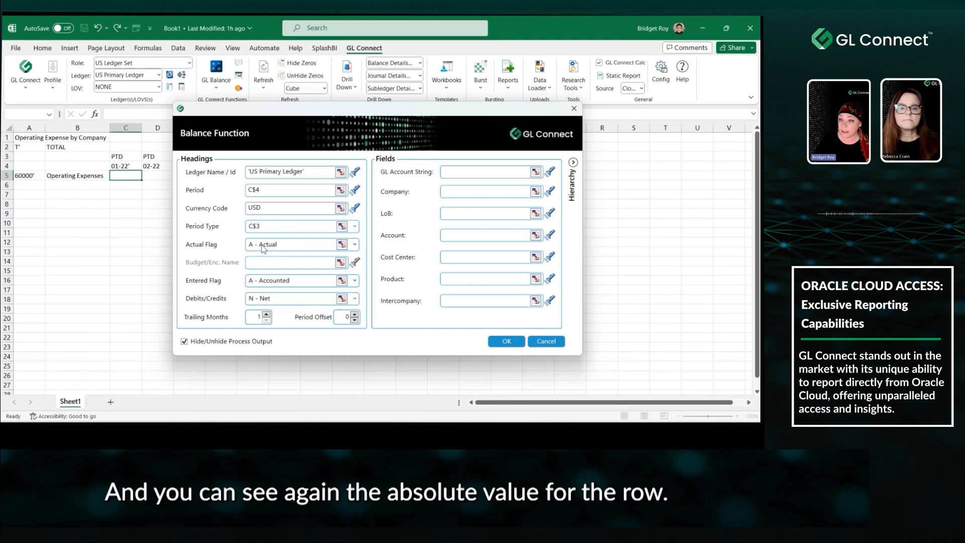
# Set the balance function's actual flag to A - Actual, entered flag to A - Accounted and debits/credits to N - Net.
pyautogui.click(355, 244)
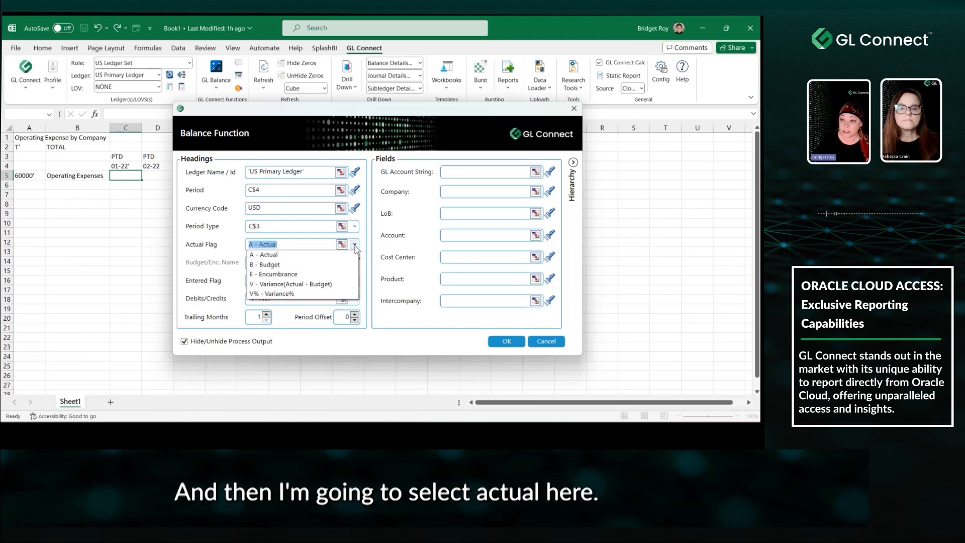
pyautogui.click(269, 255)
pyautogui.click(355, 280)
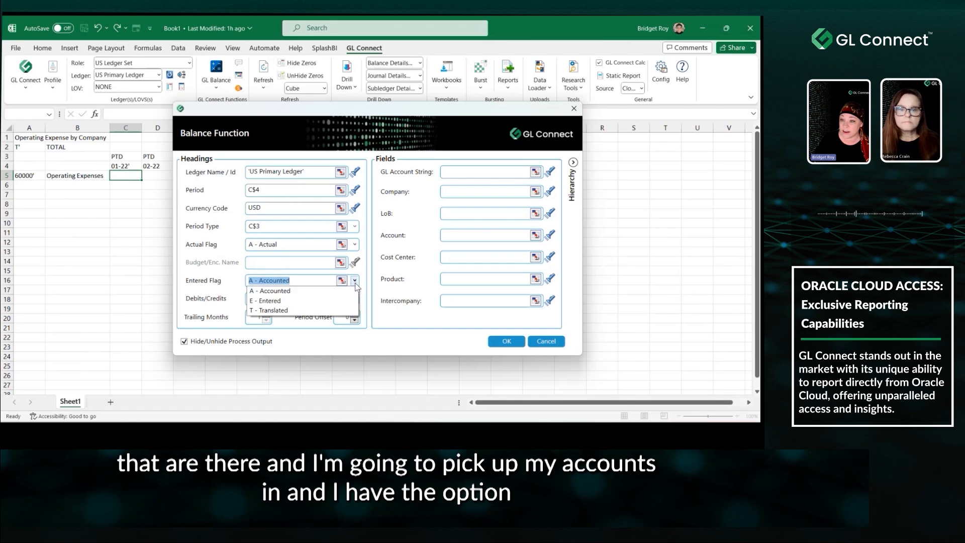
pyautogui.click(289, 292)
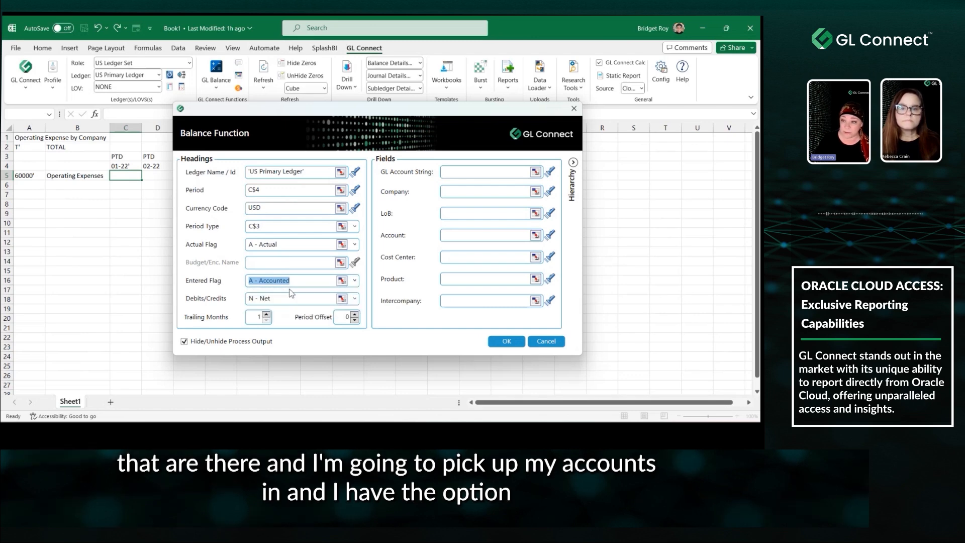
pyautogui.click(355, 299)
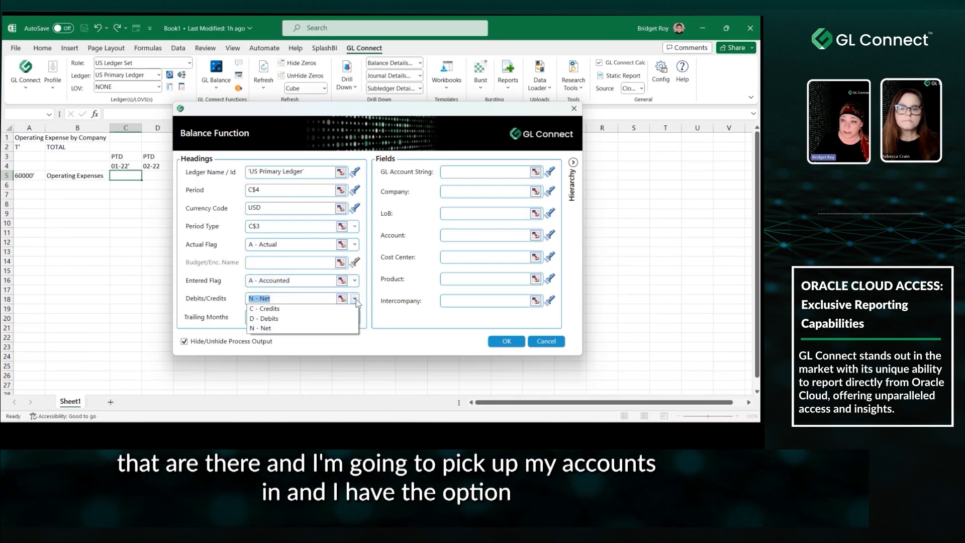
pyautogui.click(283, 328)
# Set the balance function's company to cell A2 as the fully absolute reference $A$2.
pyautogui.click(461, 191)
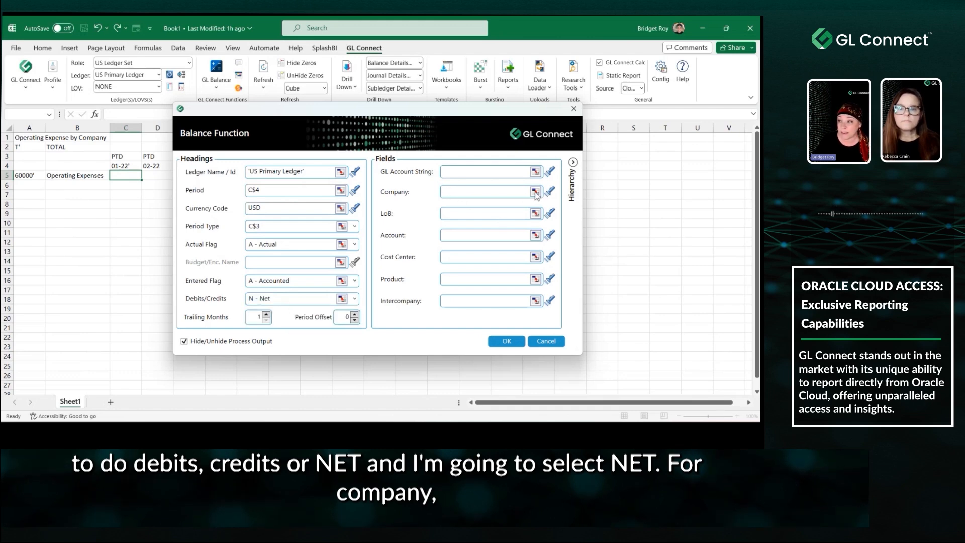
pyautogui.click(535, 193)
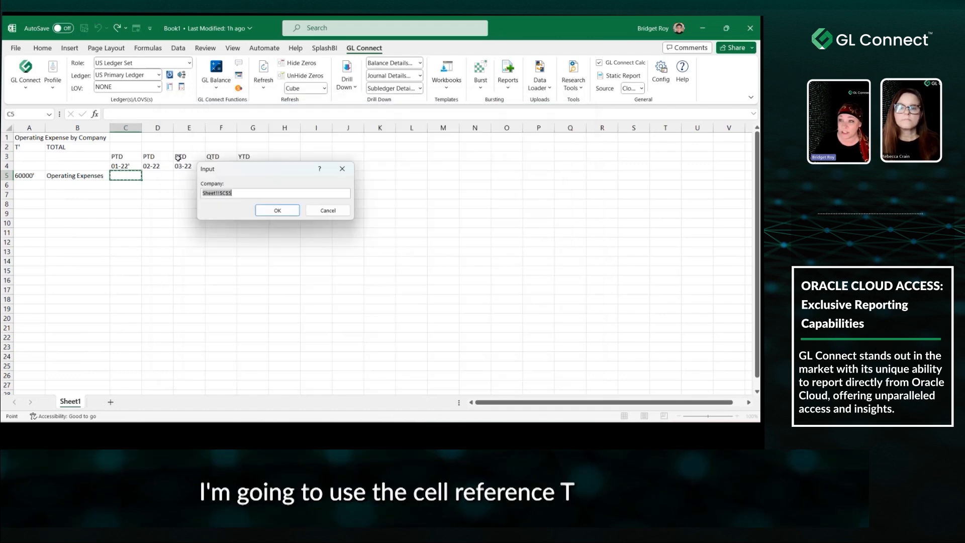
pyautogui.click(34, 145)
pyautogui.click(281, 211)
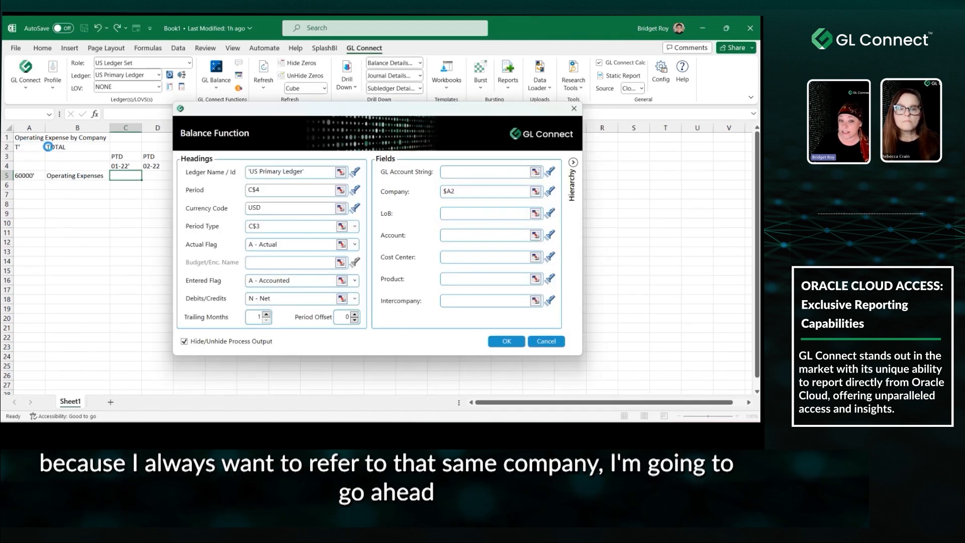
pyautogui.click(450, 195)
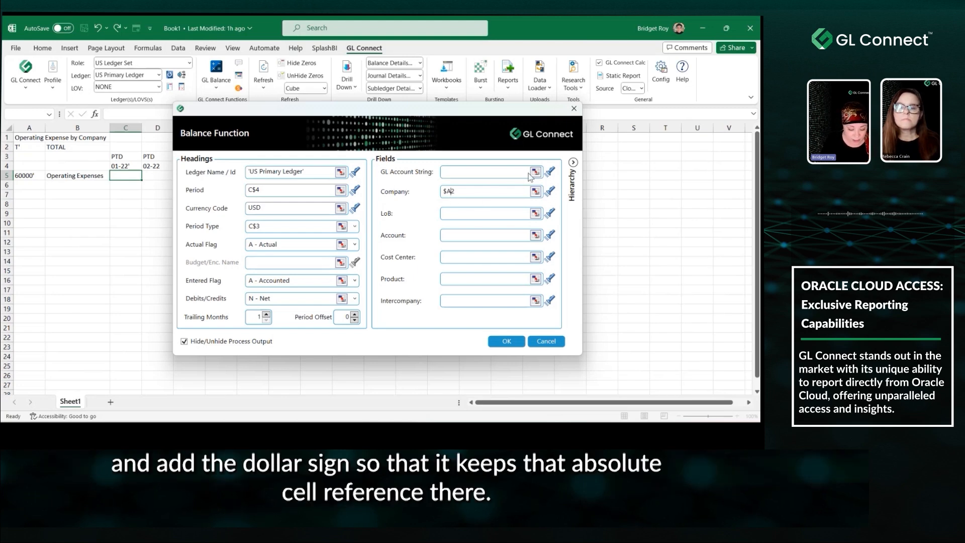
pyautogui.write('$')
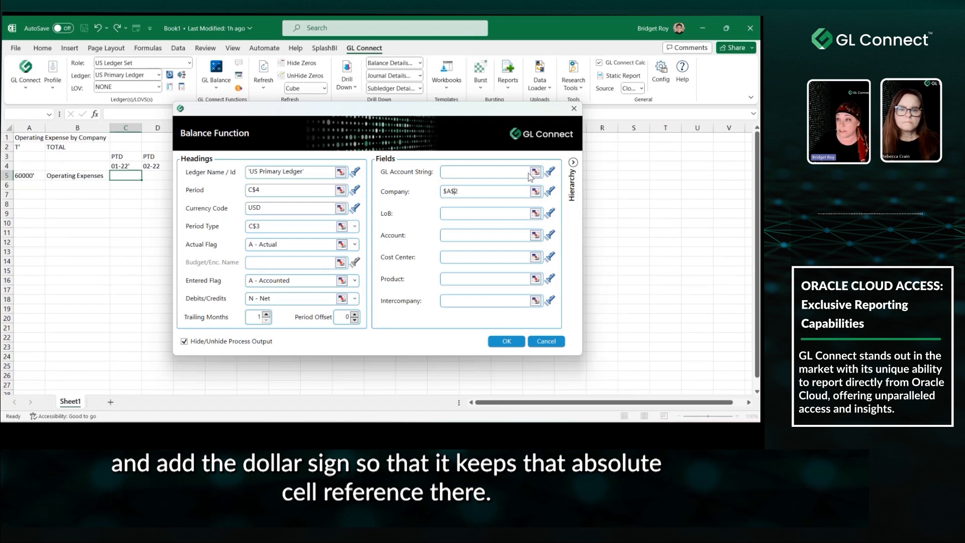
# Set the balance function's account to the cell reference $A5 and insert the function into C5.
pyautogui.click(535, 236)
pyautogui.click(29, 176)
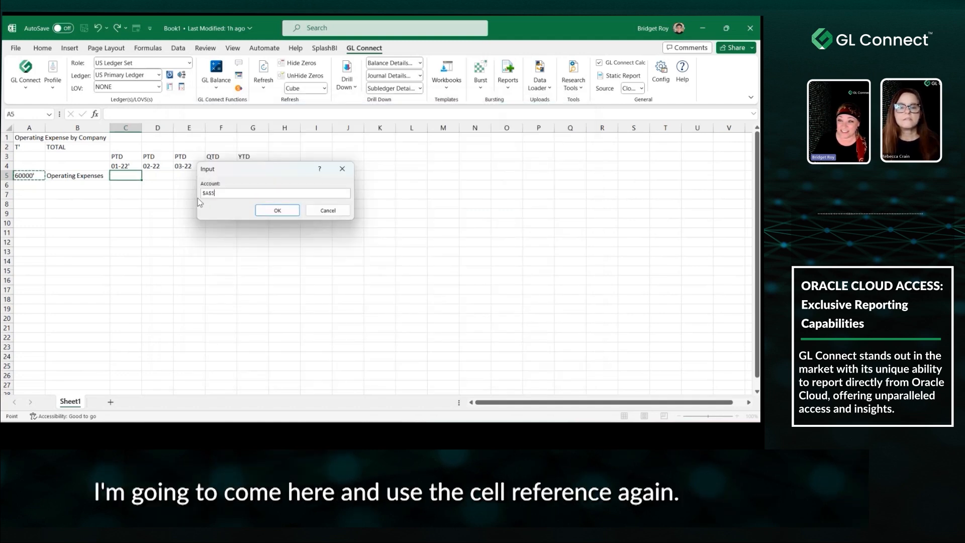
pyautogui.click(277, 211)
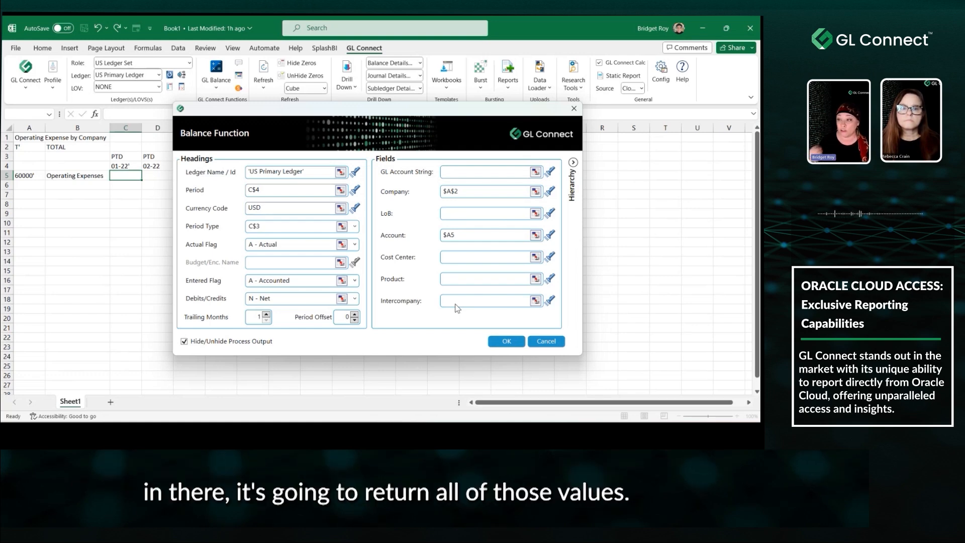
pyautogui.click(506, 341)
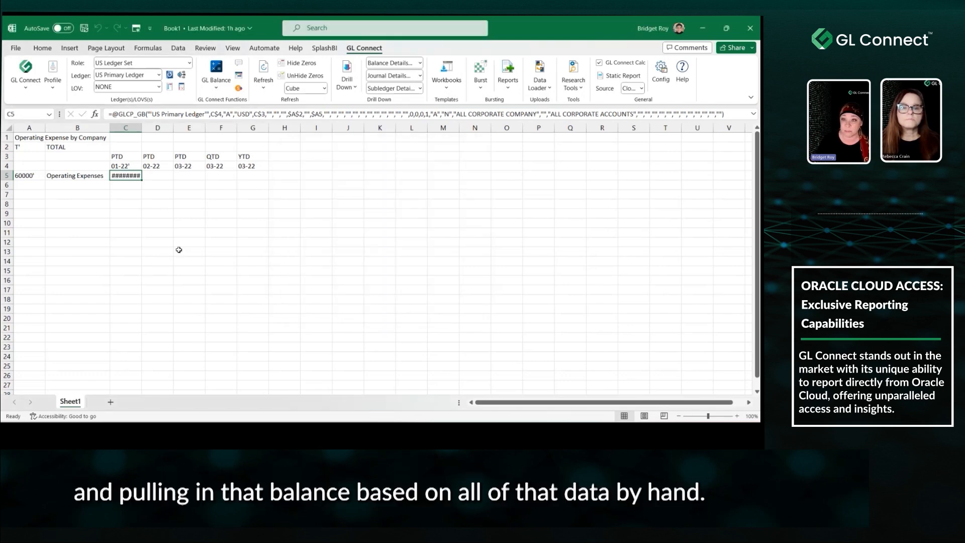
# Copy the C5 balance formula across to G5 and fit columns C to G to their contents.
pyautogui.doubleClick(142, 128)
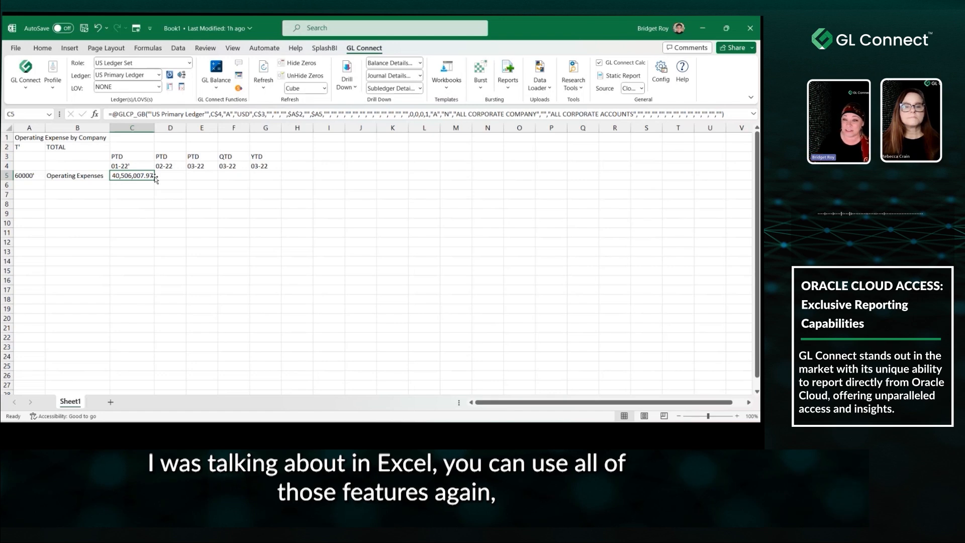
pyautogui.moveTo(155, 178); pyautogui.dragTo(275, 182)
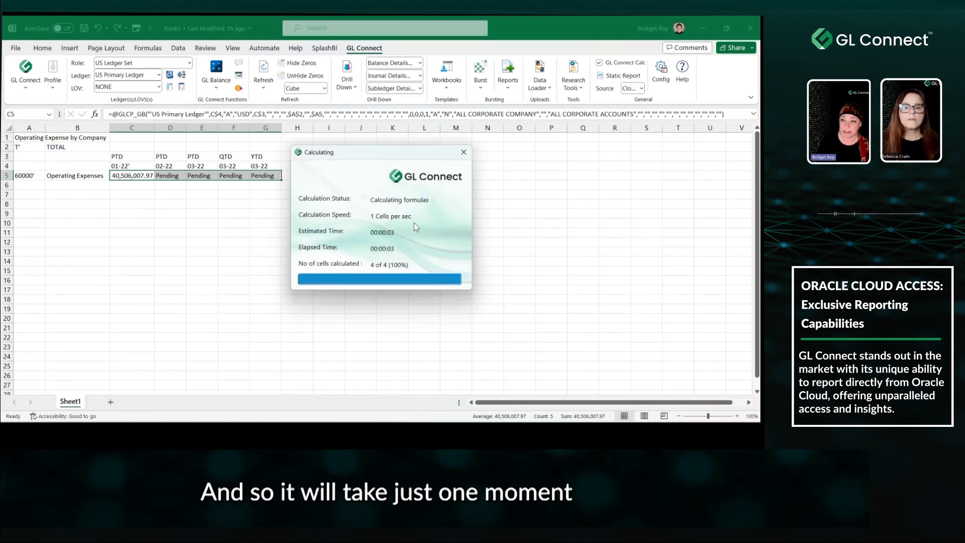
pyautogui.moveTo(169, 127); pyautogui.dragTo(278, 123)
pyautogui.doubleClick(278, 127)
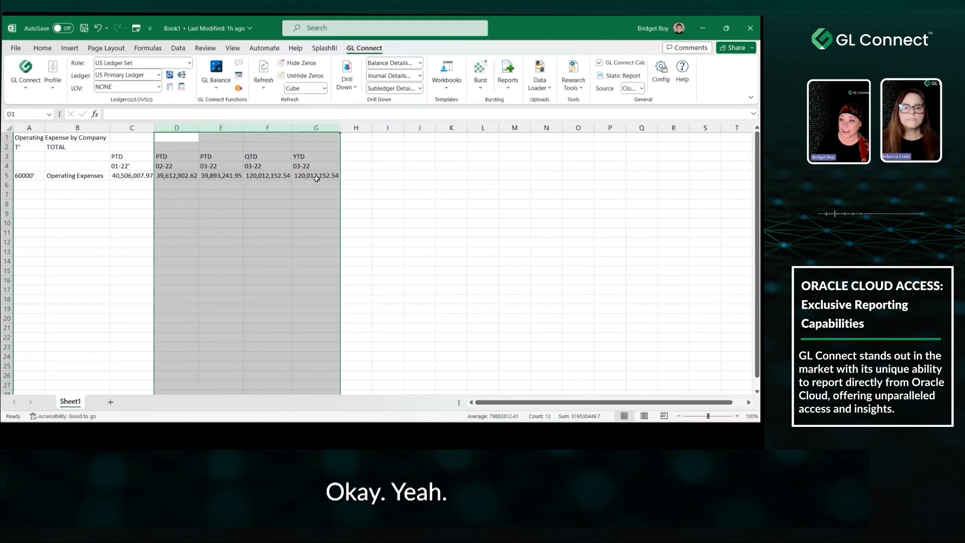
# Examine the cell references used by the YTD balance formula in G5.
pyautogui.click(317, 176)
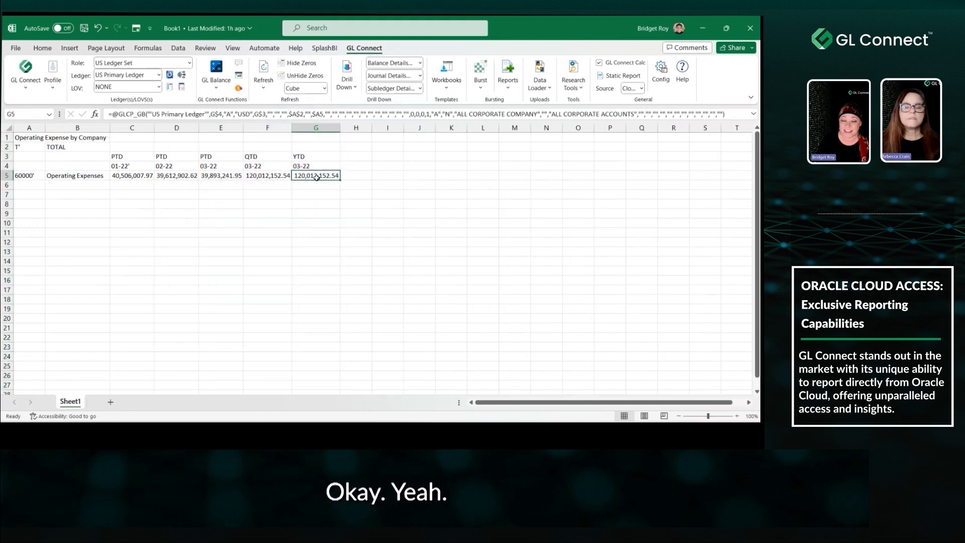
pyautogui.click(320, 115)
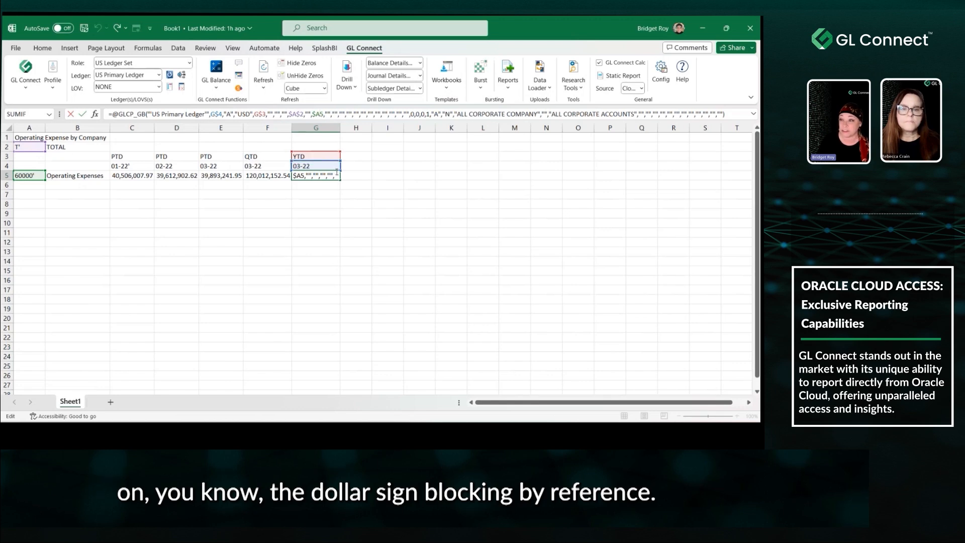
pyautogui.press('Return')
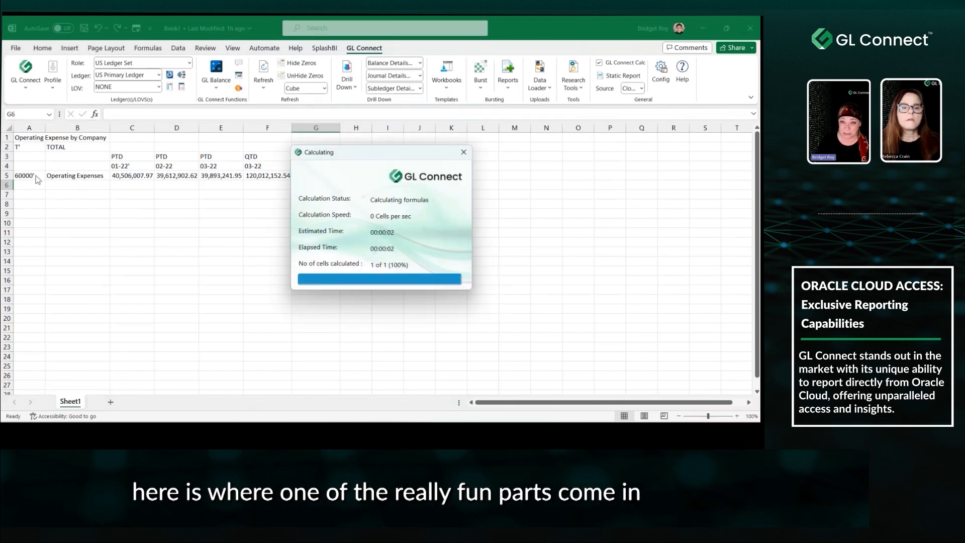
# Expand account 60000 in A5 into its first-level child values with expand type Top, and fit column B to its contents.
pyautogui.click(22, 176)
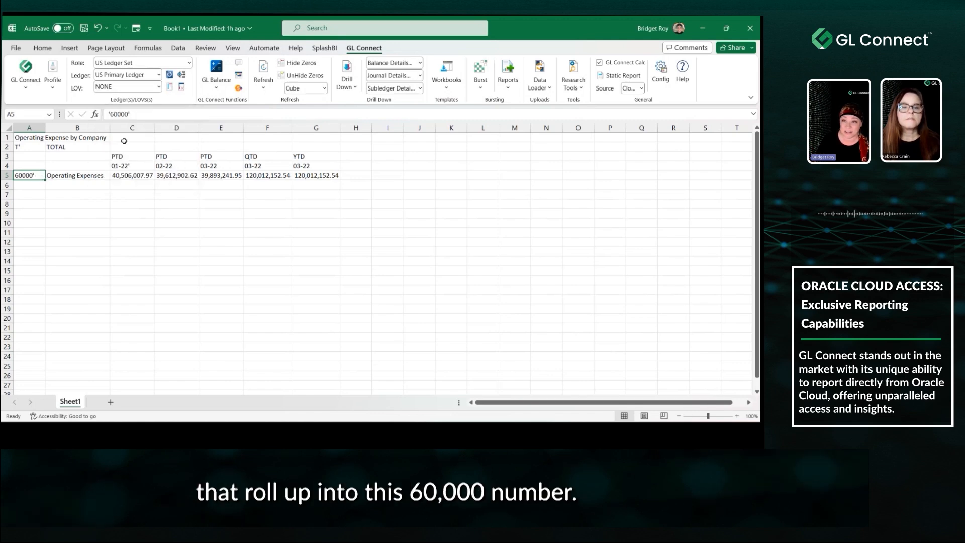
pyautogui.click(170, 87)
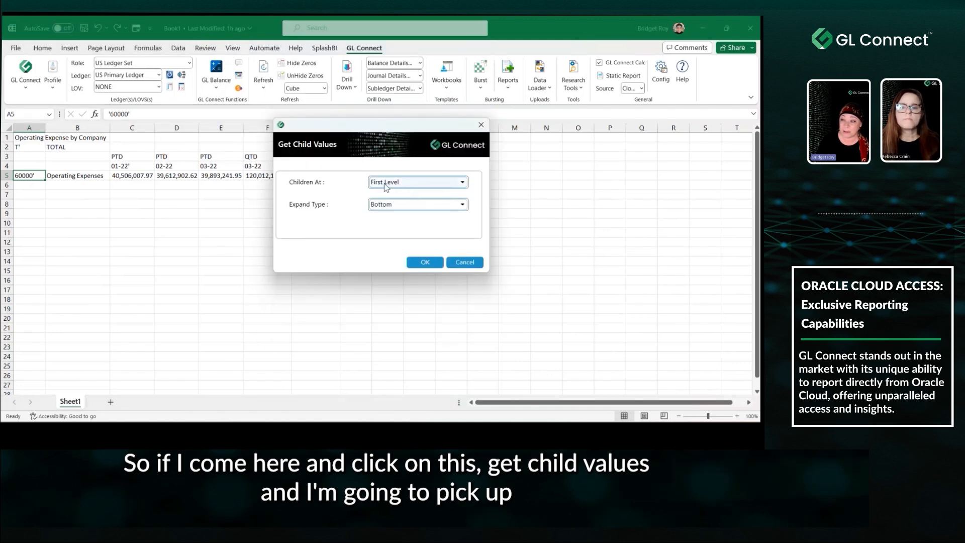
pyautogui.click(463, 204)
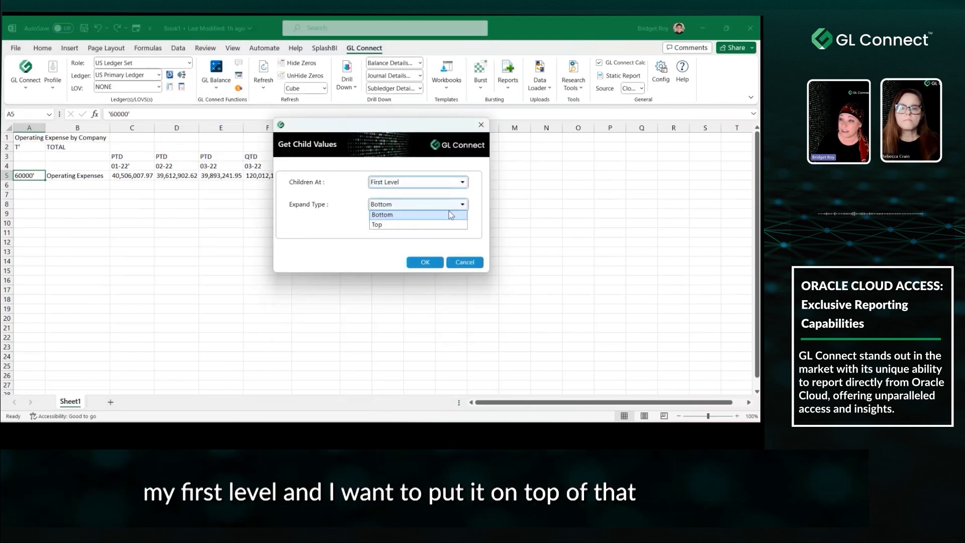
pyautogui.click(405, 224)
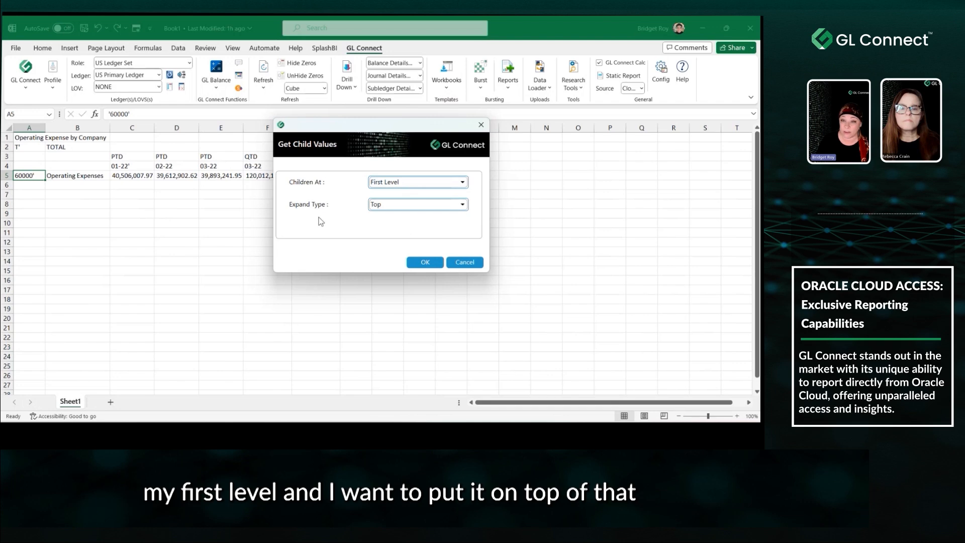
pyautogui.click(425, 262)
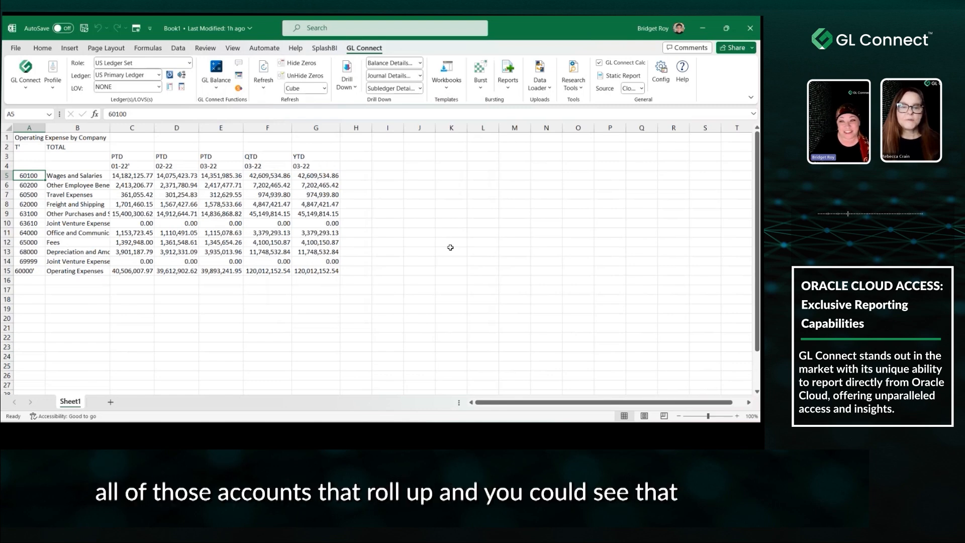
pyautogui.click(77, 128)
pyautogui.doubleClick(110, 128)
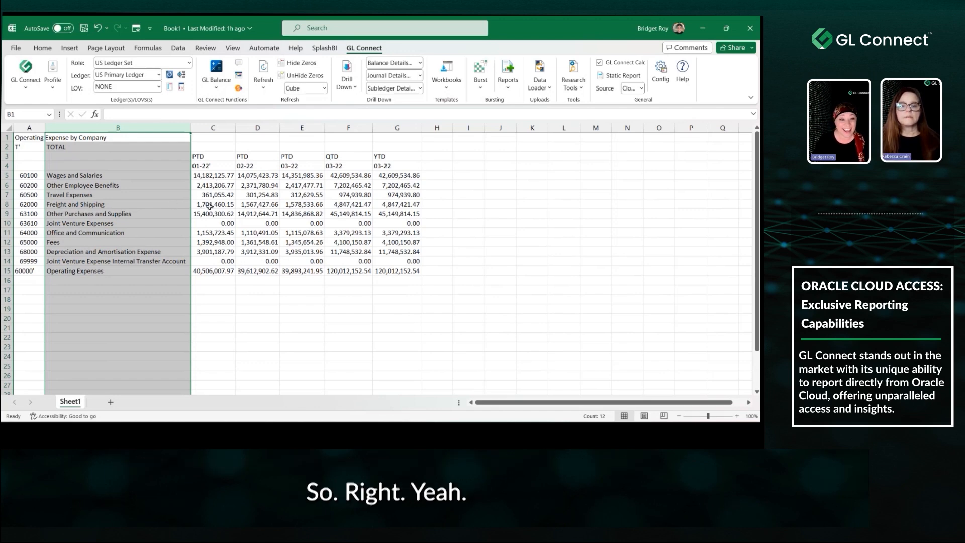
# Refresh the report's GL balances.
pyautogui.click(27, 270)
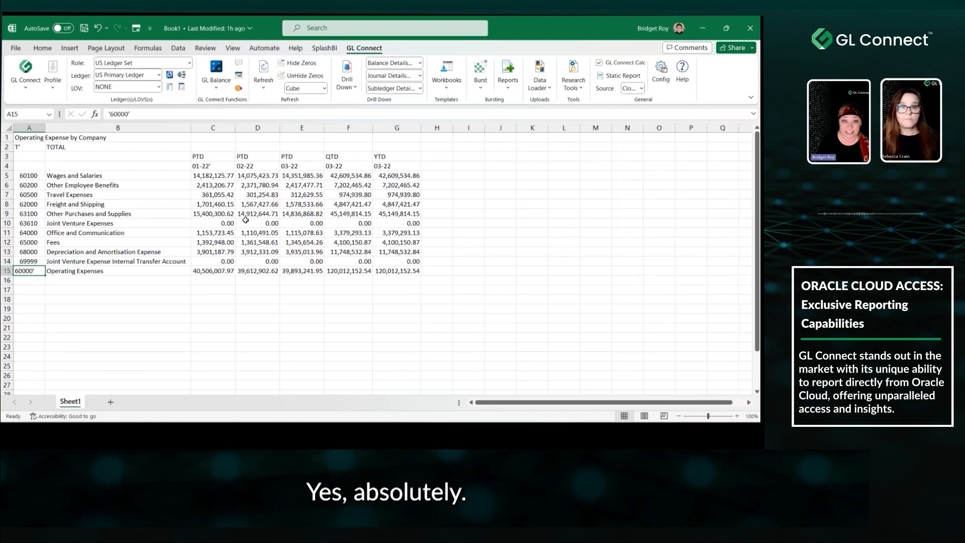
pyautogui.click(220, 206)
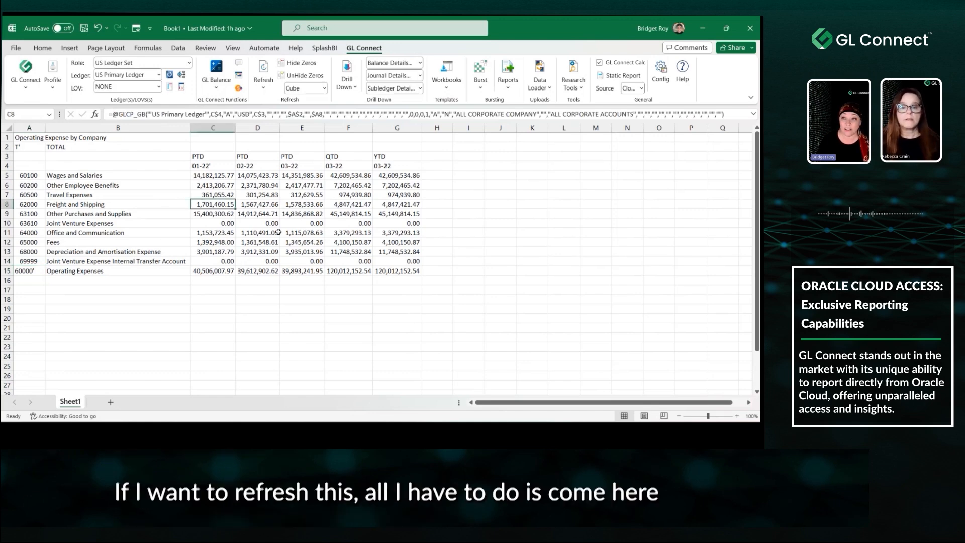
pyautogui.click(264, 73)
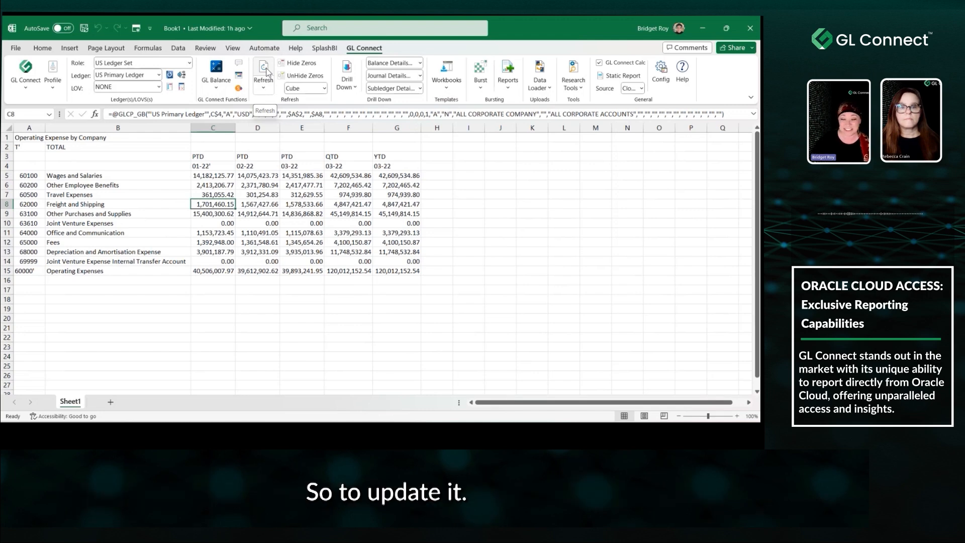
# Shade the period header range A3:G4 light green.
pyautogui.click(28, 156)
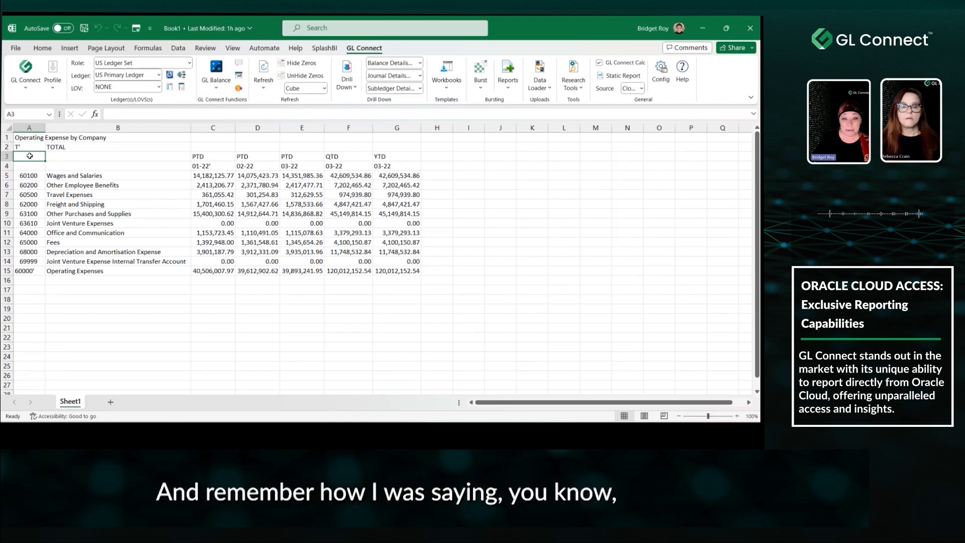
pyautogui.moveTo(30, 155); pyautogui.dragTo(404, 170)
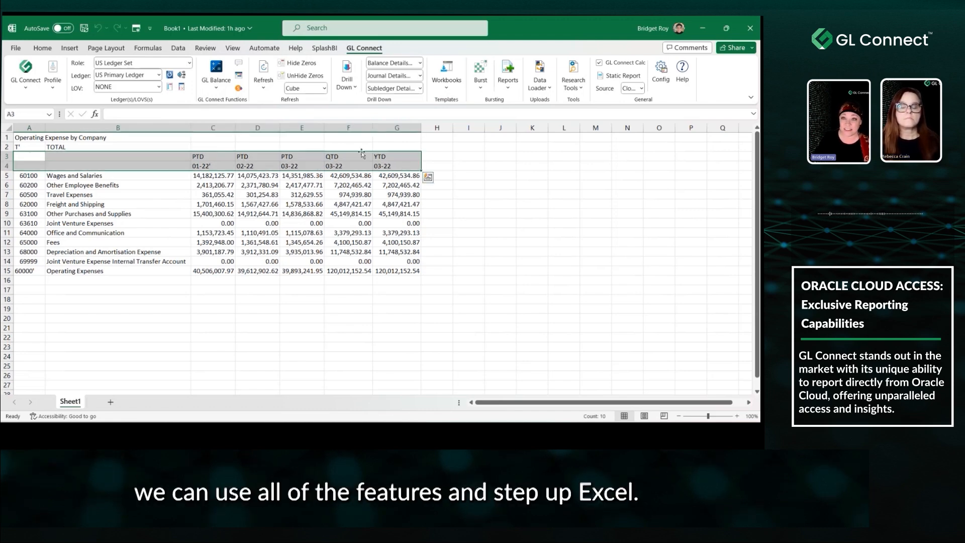
pyautogui.click(43, 48)
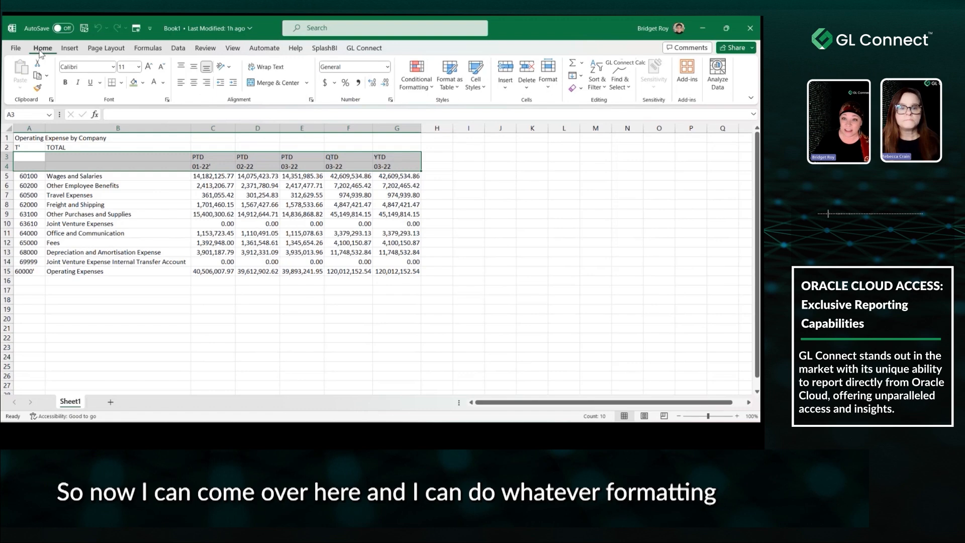
pyautogui.click(142, 82)
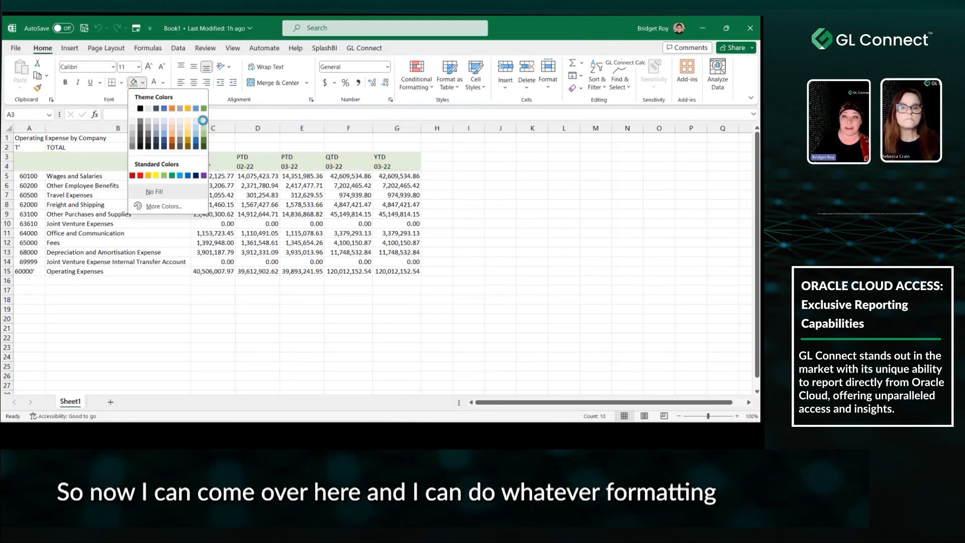
pyautogui.click(203, 124)
# Add outside borders to the header range A3:G4 and make its text bold and centred.
pyautogui.click(121, 83)
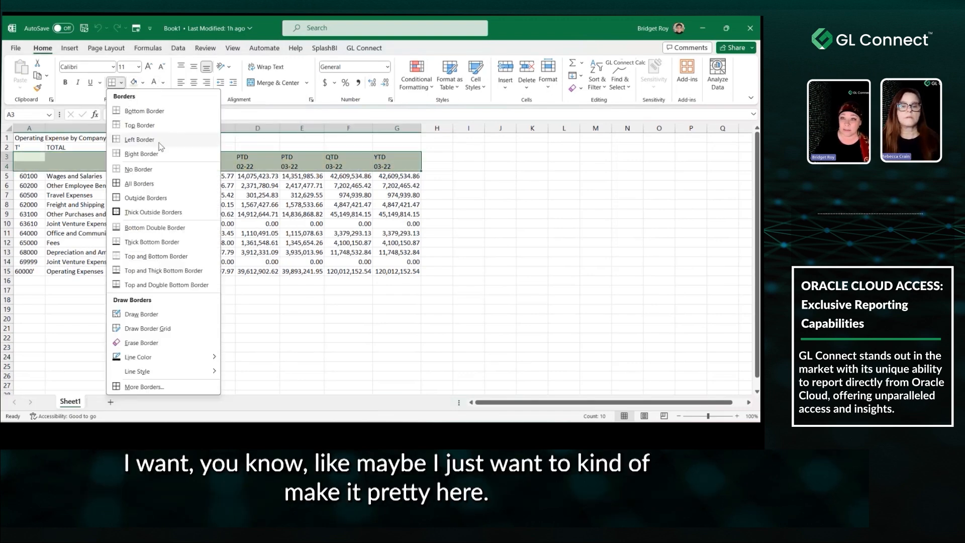
pyautogui.click(150, 197)
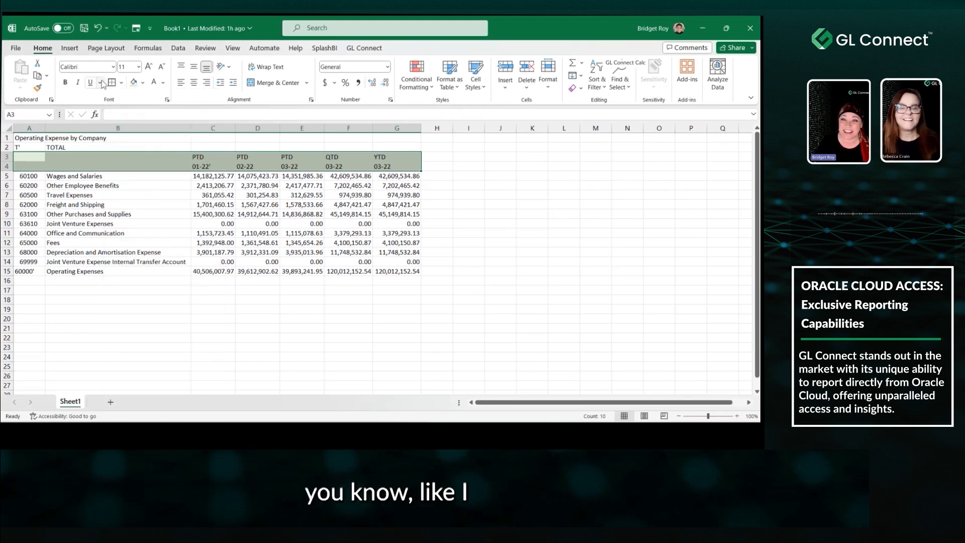
pyautogui.click(65, 83)
pyautogui.click(193, 82)
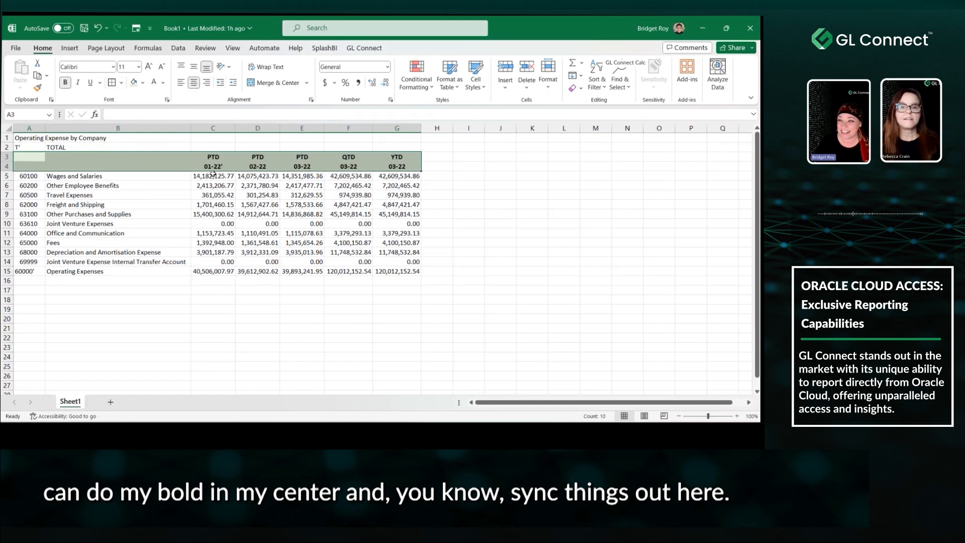
# Shade the Operating Expenses total row, A15:G15, with the same light green fill.
pyautogui.moveTo(42, 271); pyautogui.dragTo(402, 272)
pyautogui.click(133, 82)
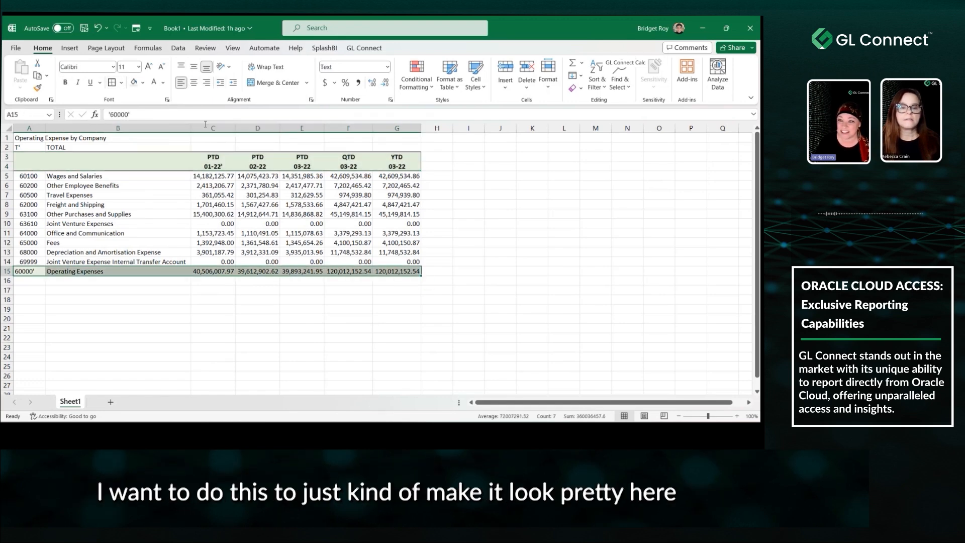
# Make the Operating Expenses total row bold and shade the QTD column, F3:F15, a slightly darker green than the header.
pyautogui.click(65, 83)
pyautogui.moveTo(344, 160); pyautogui.dragTo(346, 271)
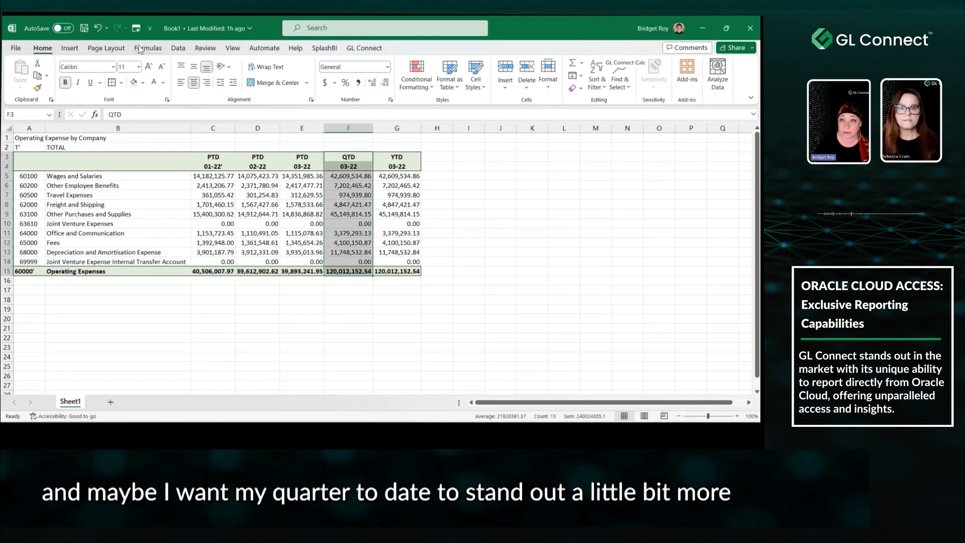
pyautogui.click(144, 83)
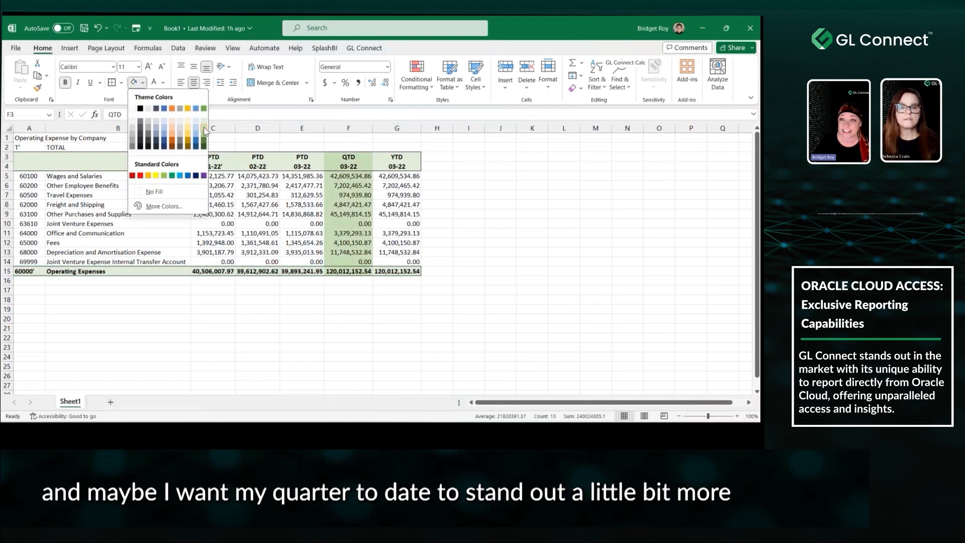
pyautogui.click(204, 138)
# Shade the YTD column, G3:G15, with a darker green than the QTD column.
pyautogui.moveTo(387, 157); pyautogui.dragTo(388, 271)
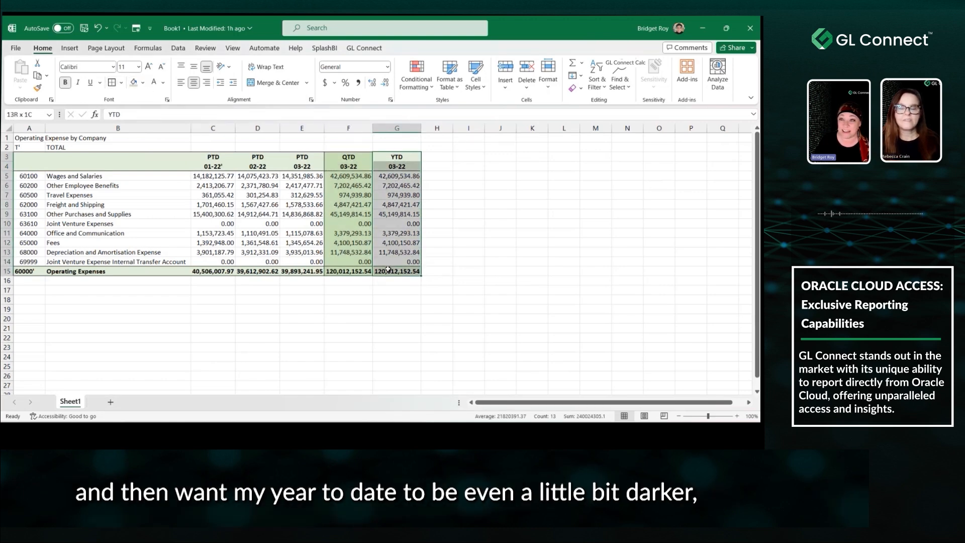
pyautogui.click(144, 83)
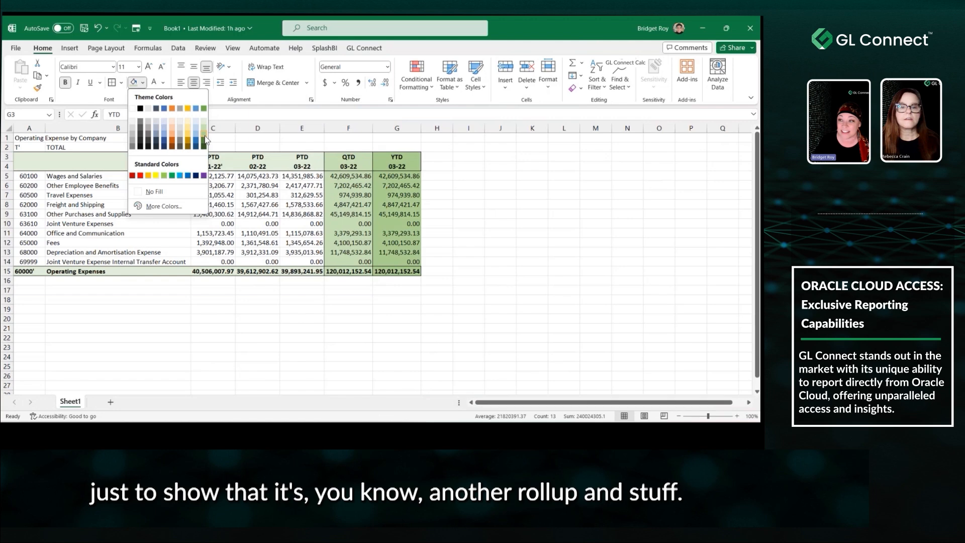
pyautogui.click(204, 142)
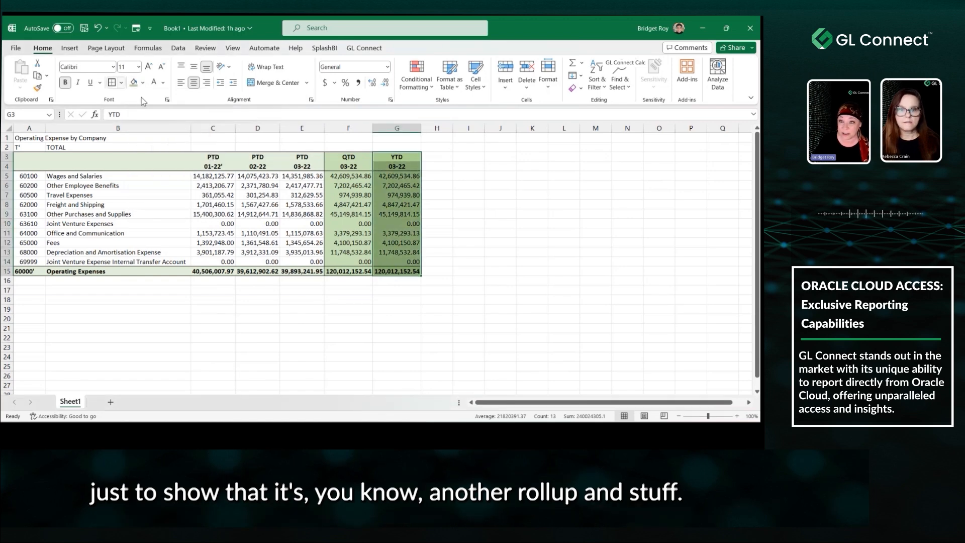
# Make the report title "Operating Expense by Company" in A1 bold.
pyautogui.click(35, 137)
pyautogui.click(64, 82)
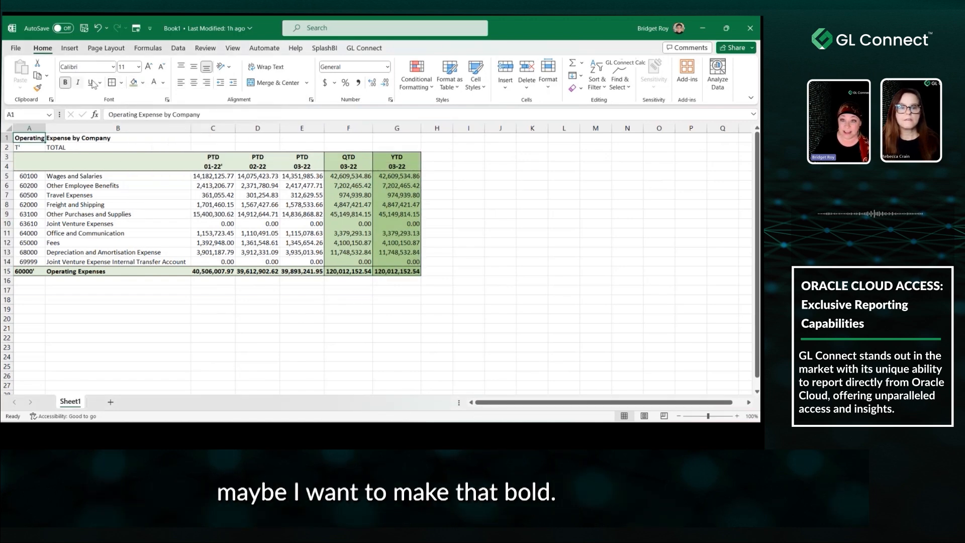
pyautogui.click(300, 258)
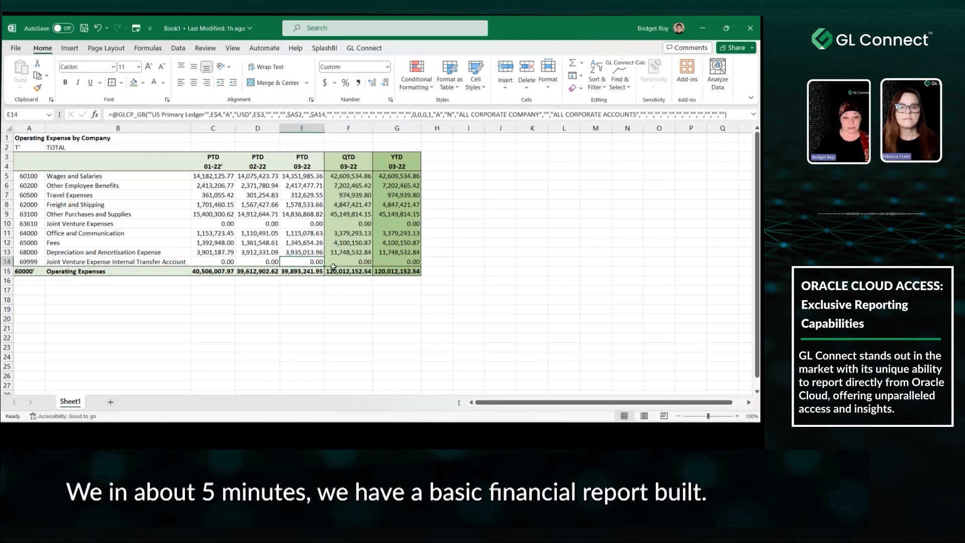